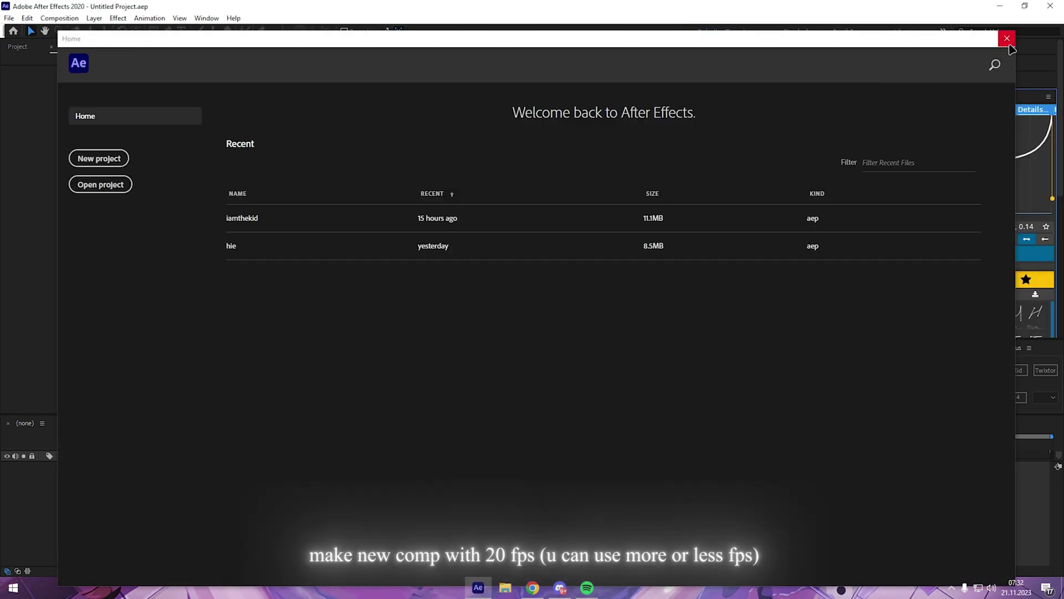
Create a composition named tutorial at 20 fps holding the gameplay clip.
{"action": "left_click", "coordinate": [1004, 40]}
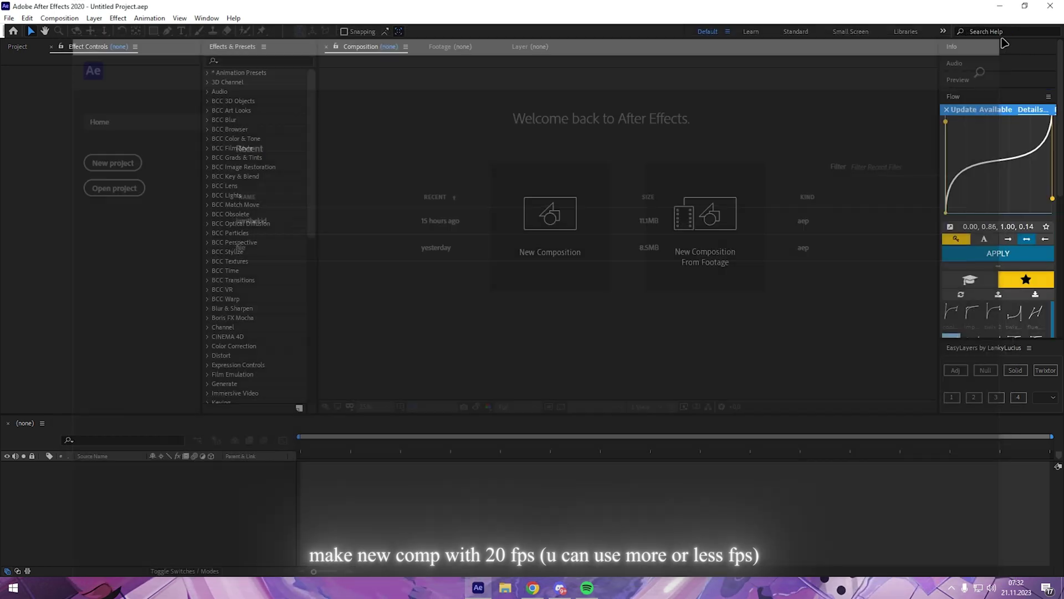
{"action": "left_click", "coordinate": [547, 217]}
{"action": "type", "text": "tutorial"}
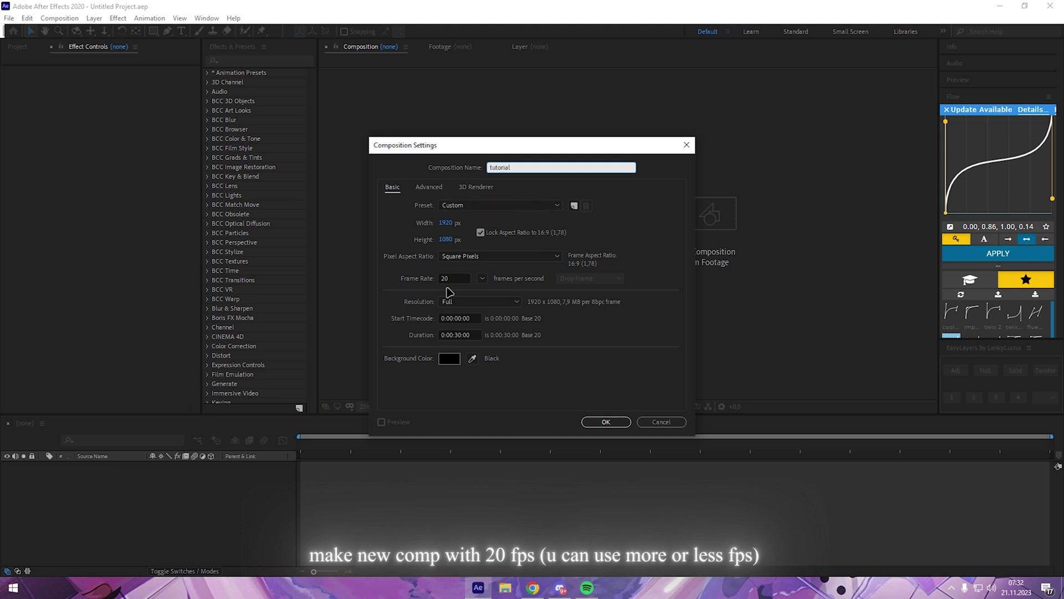
{"action": "double_click", "coordinate": [439, 278]}
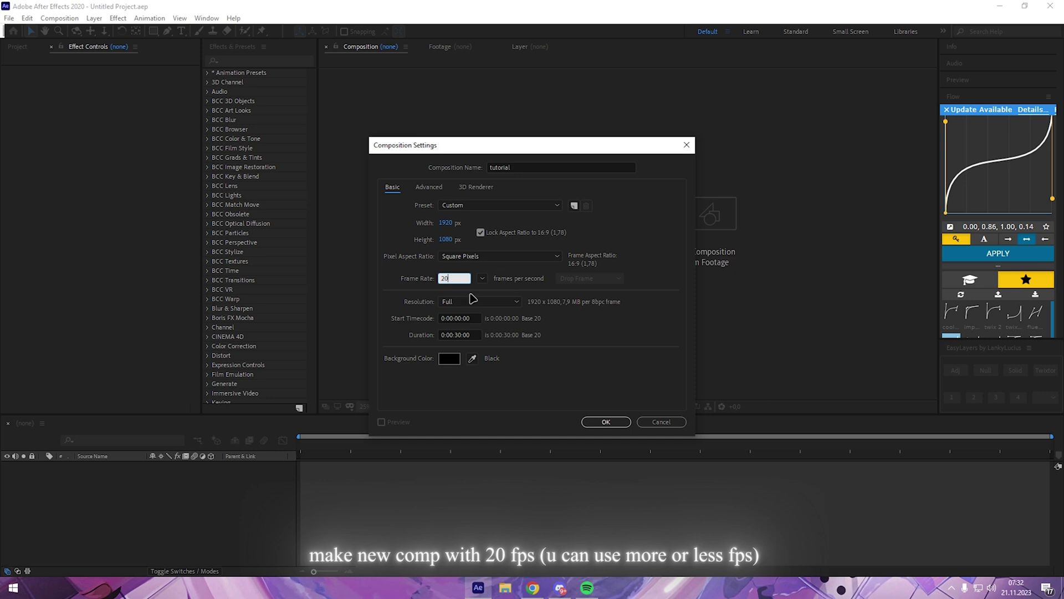
{"action": "left_click", "coordinate": [604, 422]}
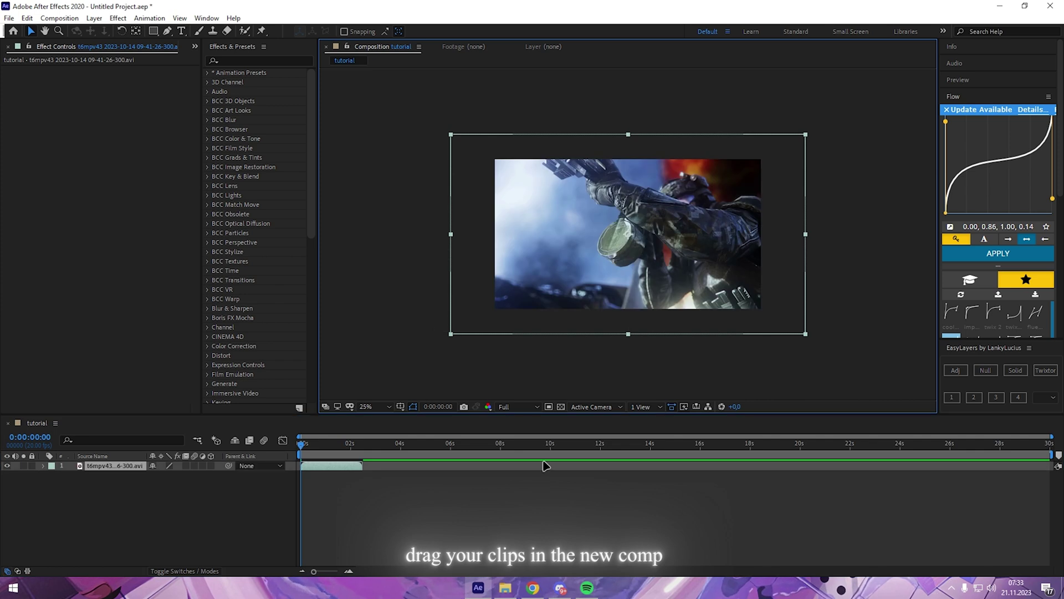
{"action": "left_click", "coordinate": [546, 466]}
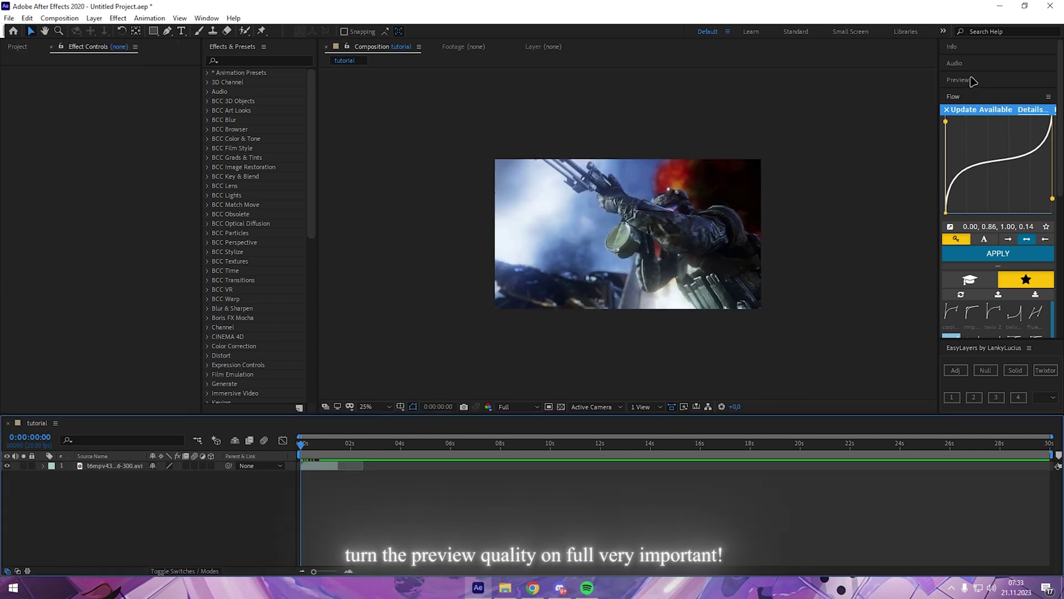
Set the preview resolution to Full and the viewer magnification to 33.3%.
{"action": "left_click", "coordinate": [973, 80]}
{"action": "left_click", "coordinate": [1028, 214]}
{"action": "left_click", "coordinate": [1033, 245]}
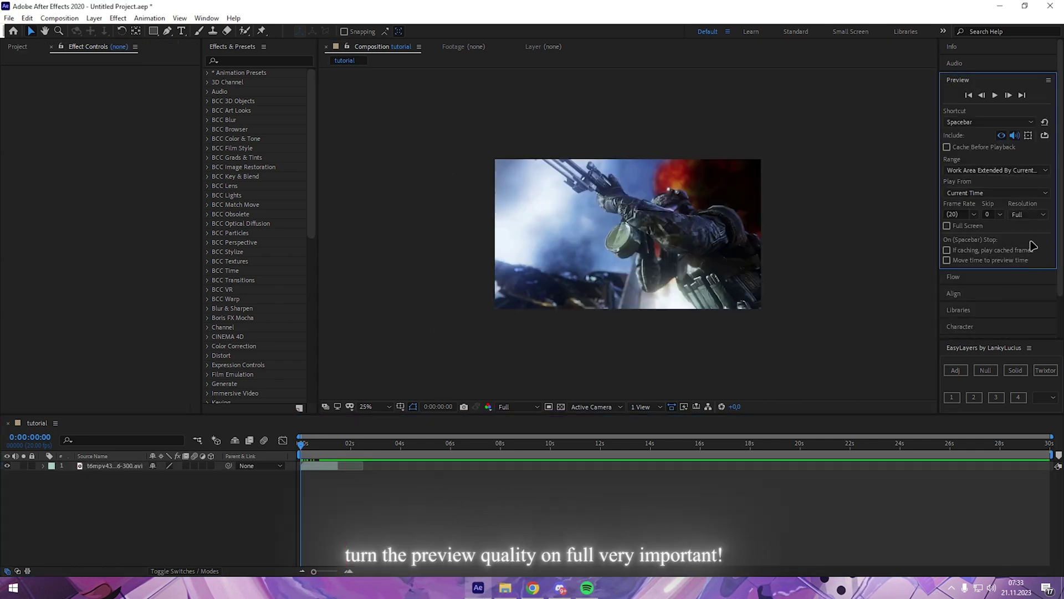
{"action": "left_click", "coordinate": [493, 508]}
{"action": "left_click", "coordinate": [378, 411]}
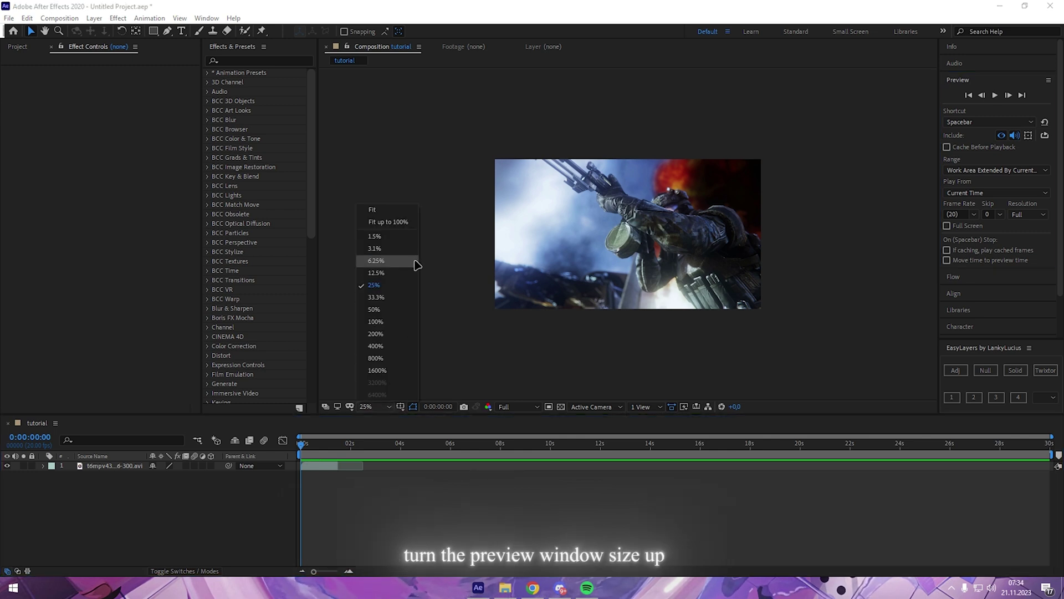
{"action": "left_click", "coordinate": [397, 296]}
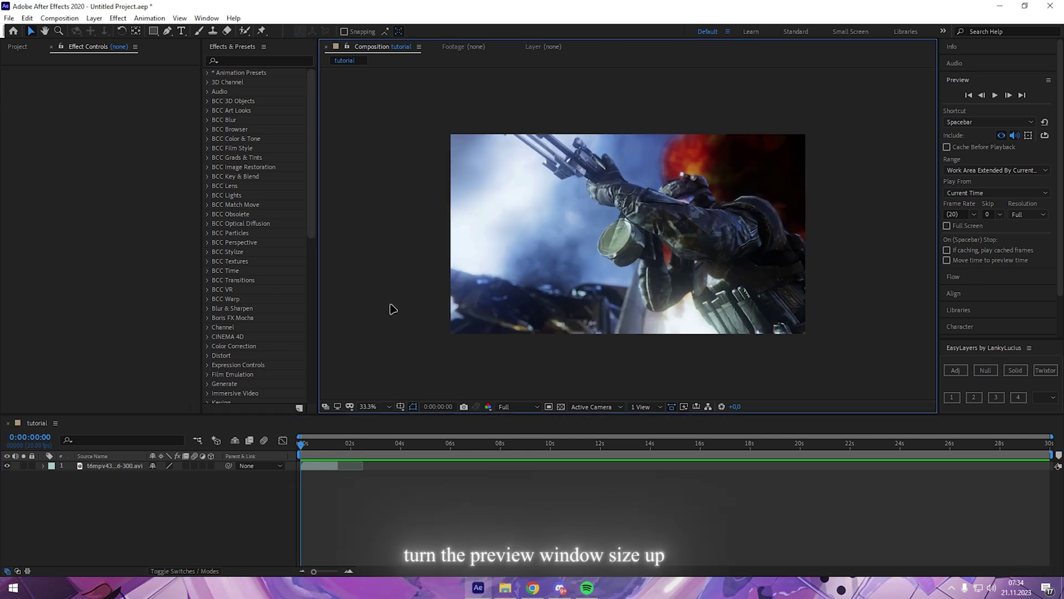
Drag the work area end back to about two seconds.
{"action": "left_click_drag", "start_coordinate": [1051, 454], "coordinate": [345, 455]}
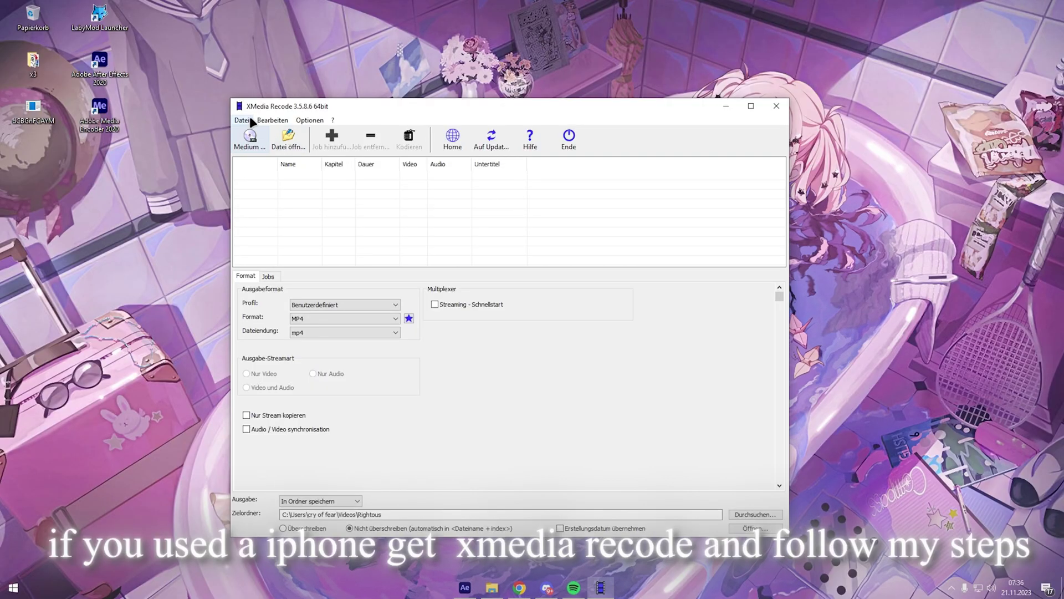
Load the IMG_2623 clip from Downloads into XMedia Recode.
{"action": "left_click", "coordinate": [245, 119]}
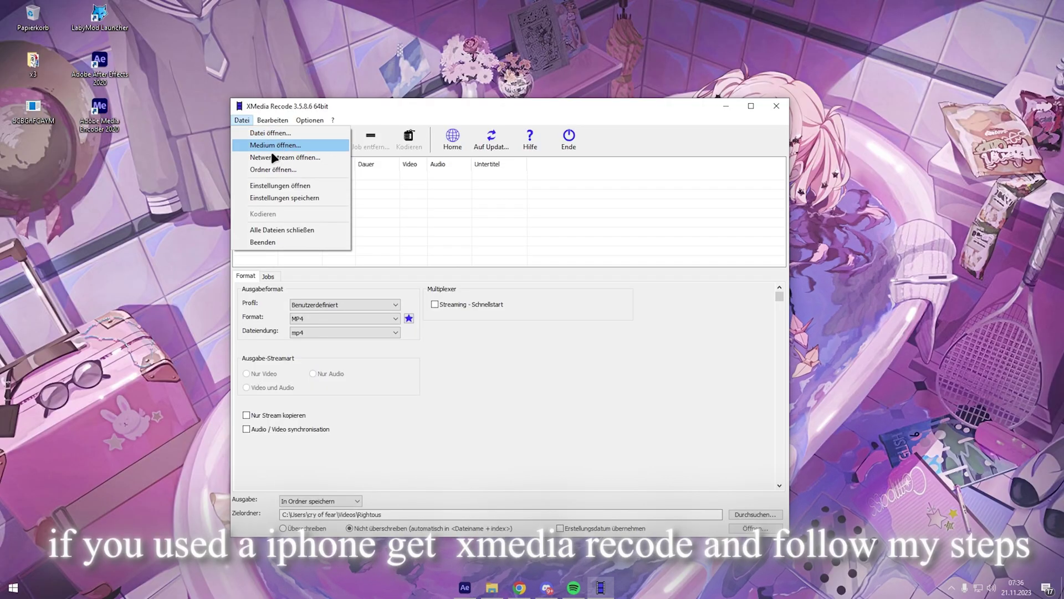
{"action": "left_click", "coordinate": [314, 135]}
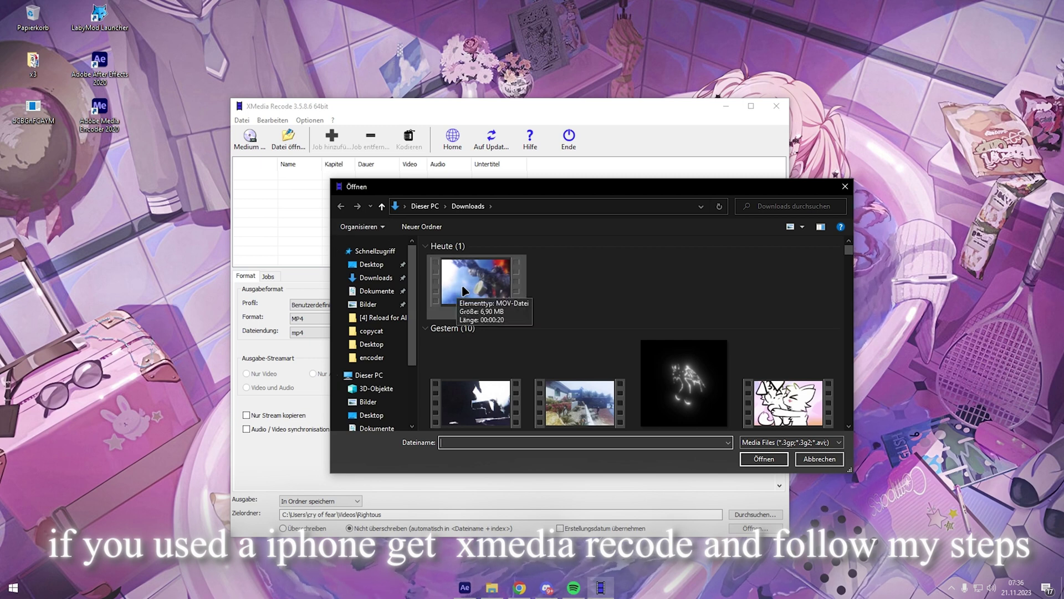
{"action": "double_click", "coordinate": [463, 285]}
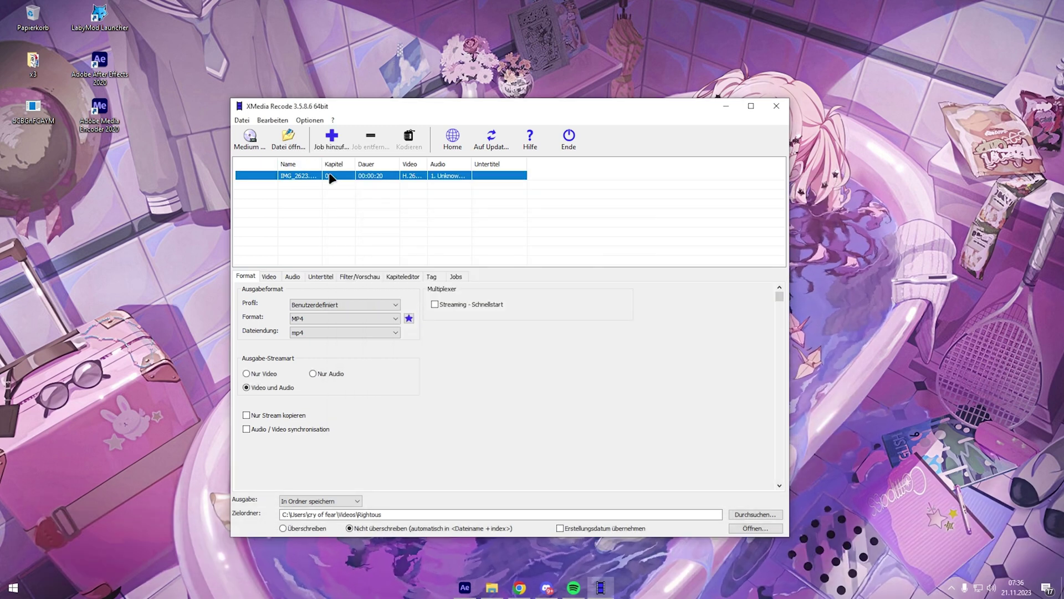
Set the video stream mode to Kopieren so the video is copied, not re-encoded.
{"action": "left_click", "coordinate": [275, 277]}
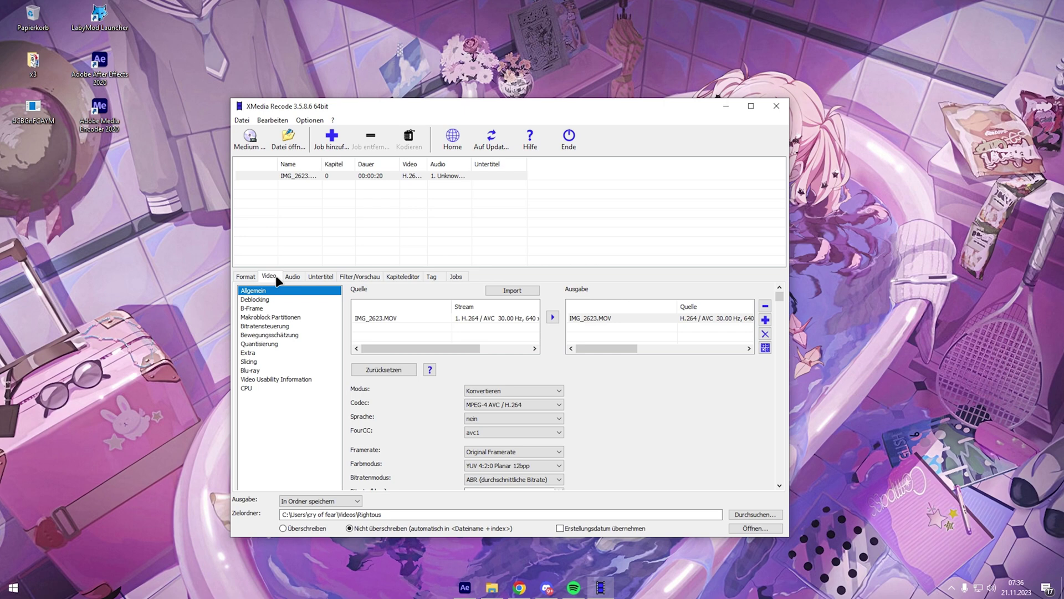
{"action": "left_click", "coordinate": [337, 178]}
{"action": "left_click", "coordinate": [480, 390]}
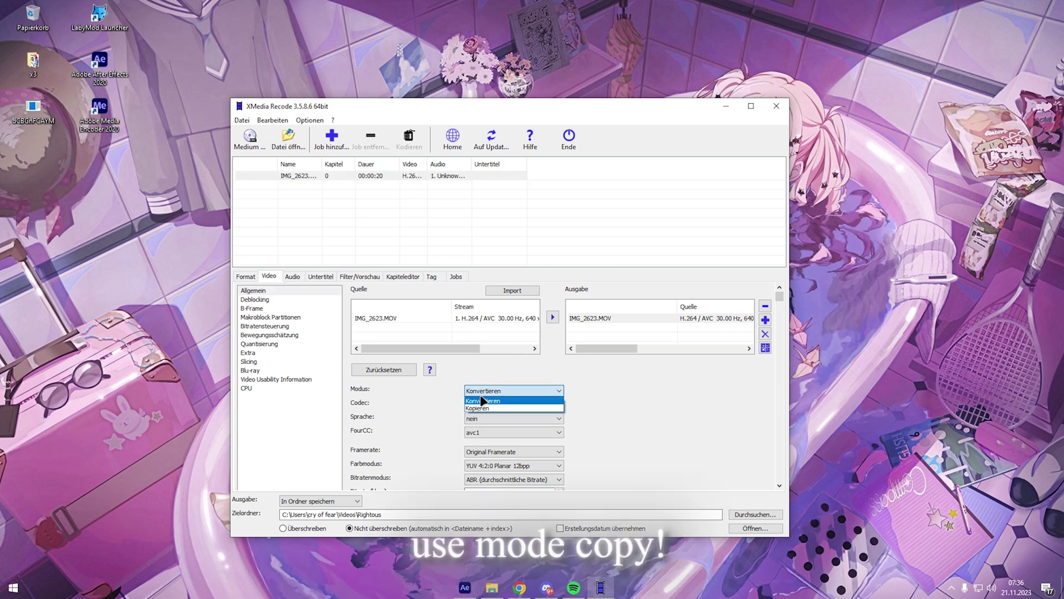
{"action": "left_click", "coordinate": [480, 403]}
{"action": "left_click", "coordinate": [488, 317]}
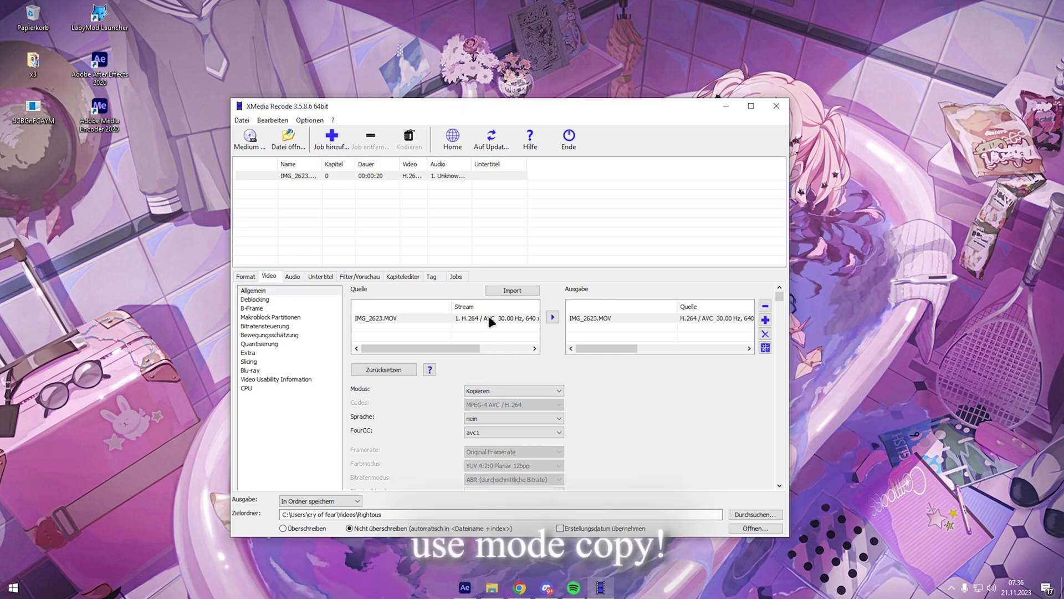
Add IMG_2623 as a job, encode it to MP4, and open the output folder.
{"action": "left_click", "coordinate": [337, 143]}
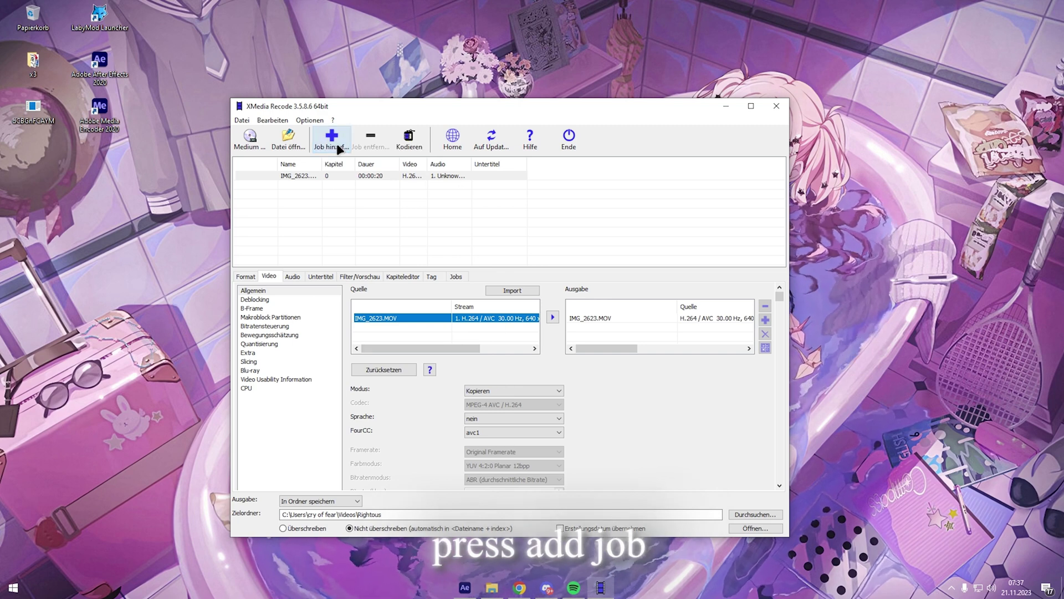
{"action": "left_click", "coordinate": [415, 144]}
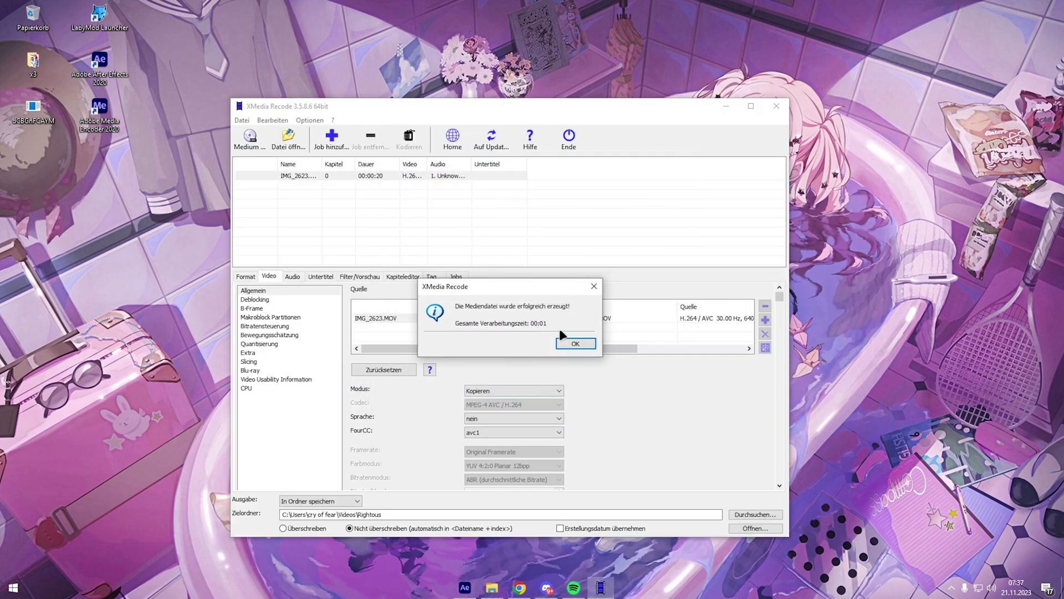
{"action": "left_click", "coordinate": [571, 340]}
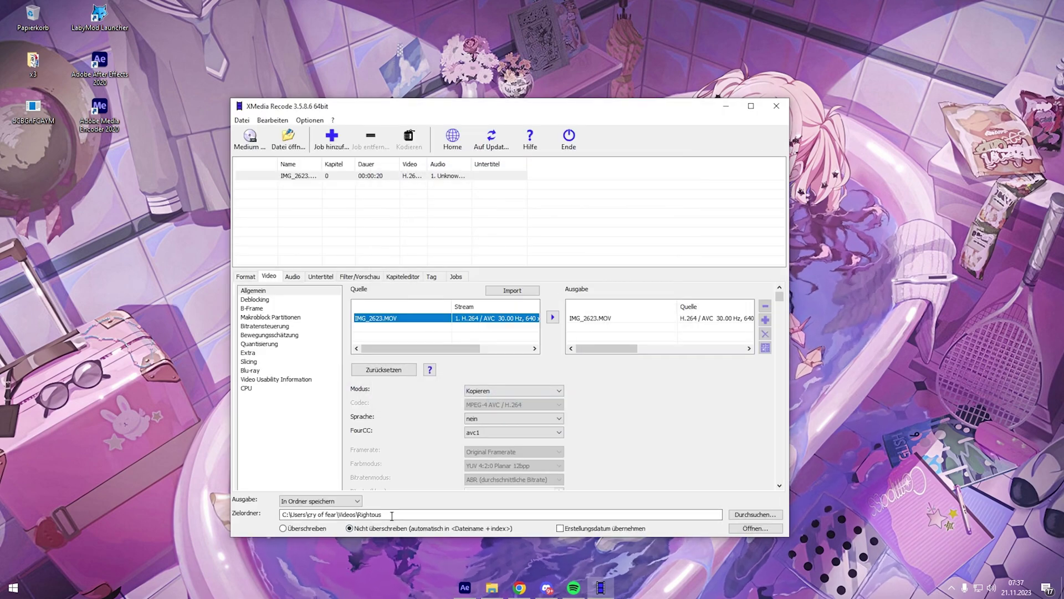
{"action": "left_click", "coordinate": [492, 587]}
Add IMG_2623.mp4 to the composition, extend the work area, and delete the old gameplay layer.
{"action": "mouse_move", "coordinate": [474, 299]}
{"action": "left_mouse_down"}
{"action": "mouse_move", "coordinate": [474, 561]}
{"action": "mouse_move", "coordinate": [482, 506]}
{"action": "left_mouse_up"}
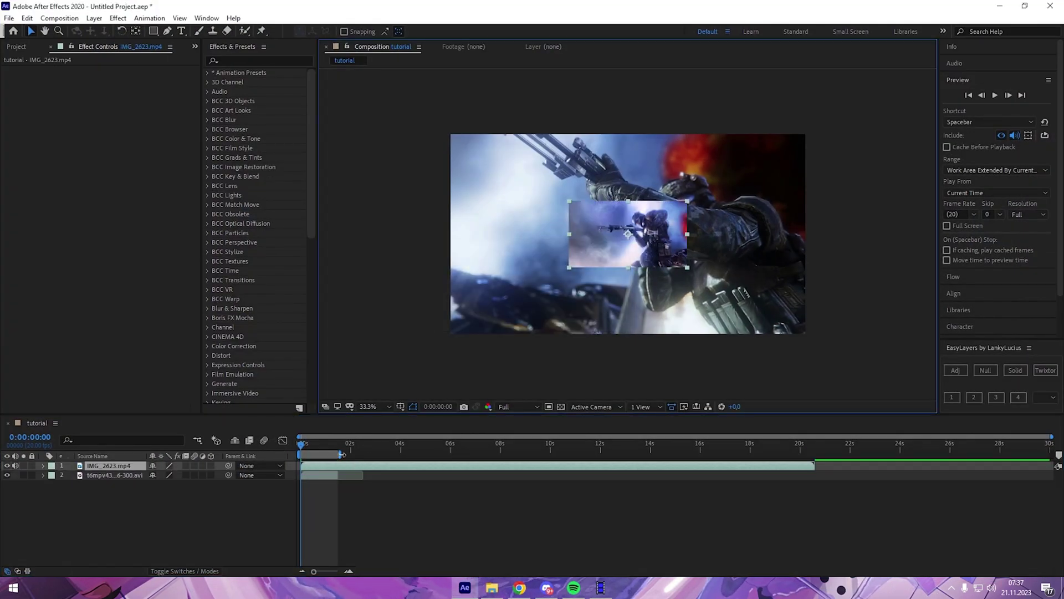
{"action": "left_click_drag", "start_coordinate": [342, 455], "coordinate": [815, 455]}
{"action": "left_click", "coordinate": [331, 484]}
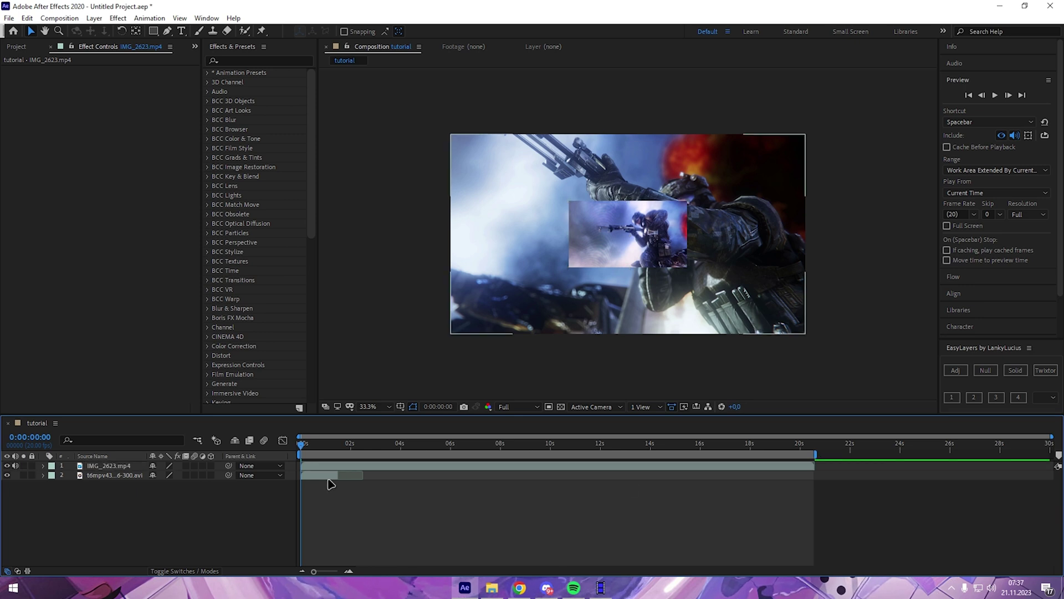
{"action": "left_click", "coordinate": [330, 472]}
{"action": "key", "text": "Delete"}
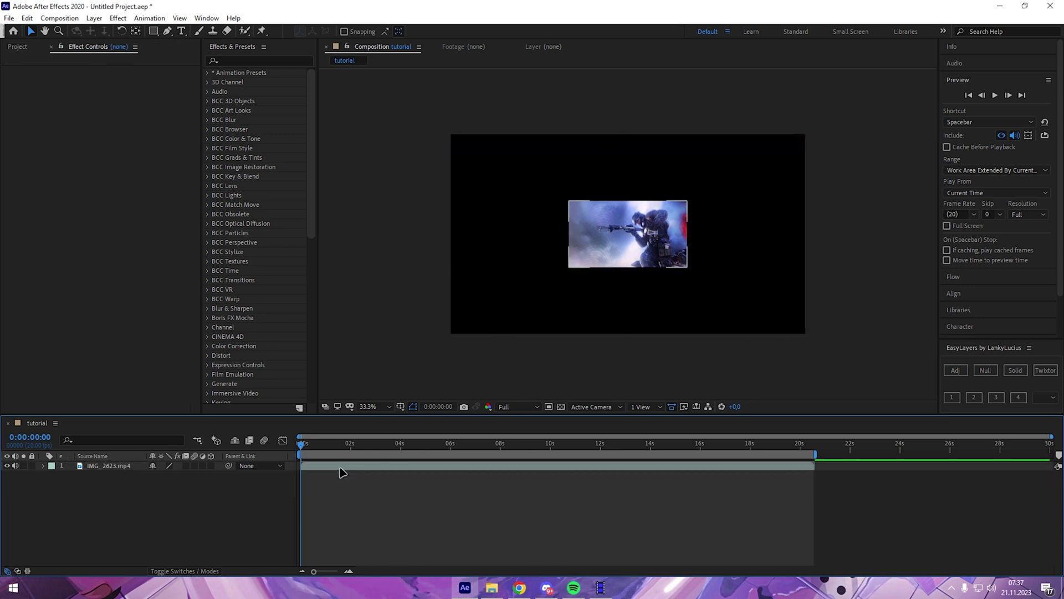
Scale IMG_2623.mp4 to fill the frame and move the playhead to 0:00:02:18.
{"action": "left_click", "coordinate": [343, 468]}
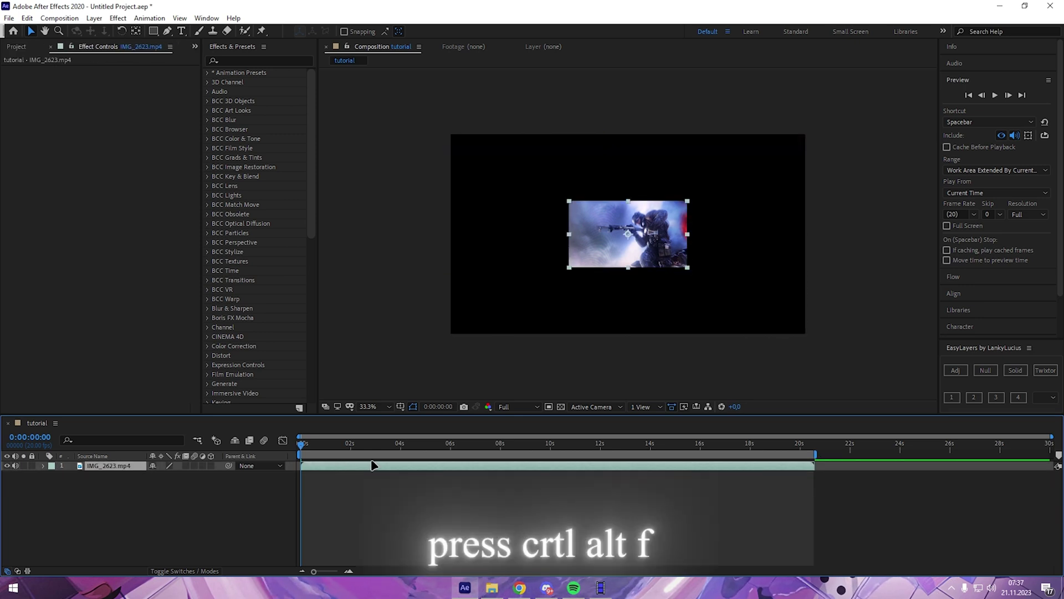
{"action": "key", "text": "ctrl+alt+f"}
{"action": "left_click_drag", "start_coordinate": [313, 453], "coordinate": [375, 458]}
Trim the clip's end at 2:18, then add an adjustment layer with a Transform effect.
{"action": "key", "text": "alt+bracketright"}
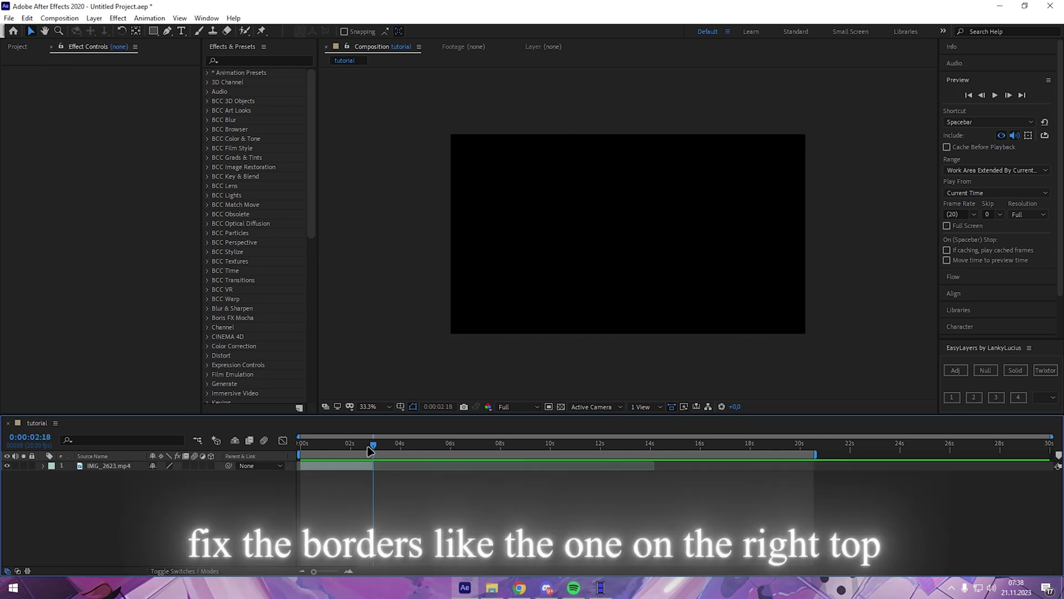
{"action": "key", "text": "Home"}
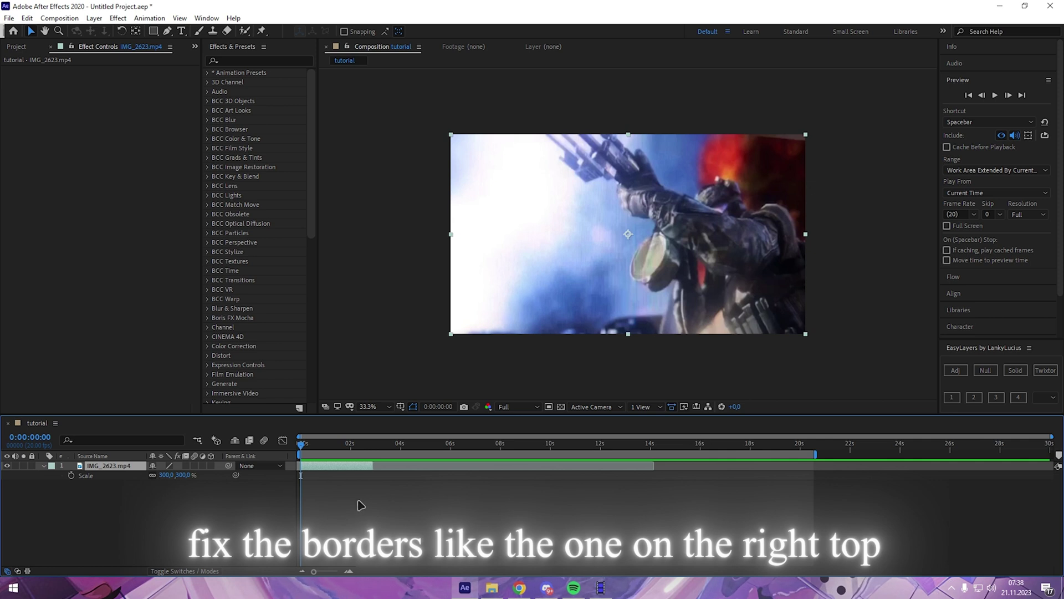
{"action": "left_click", "coordinate": [956, 370]}
{"action": "key", "text": "ctrl+space"}
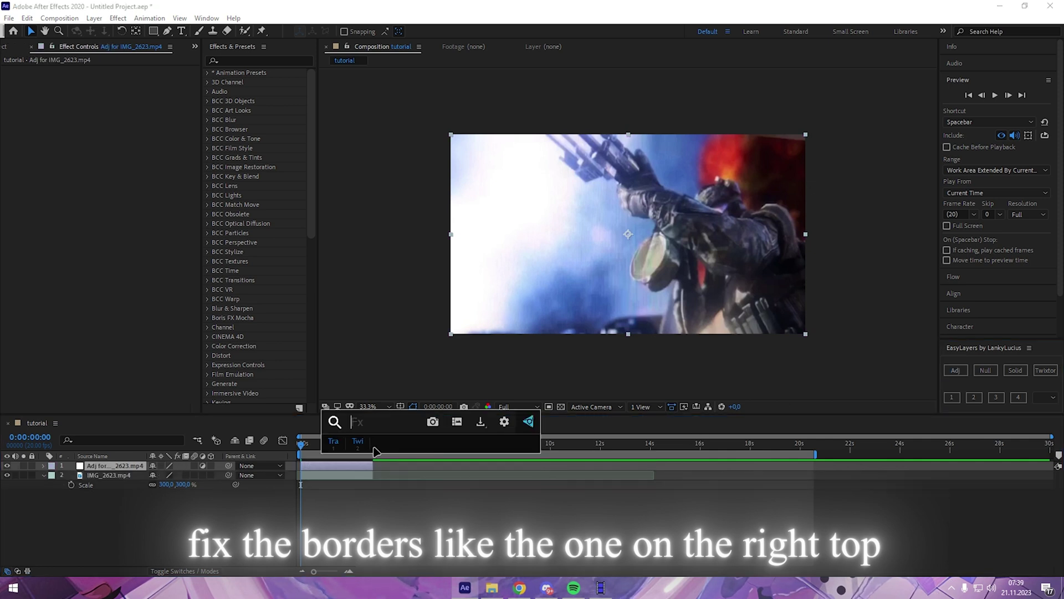
{"action": "type", "text": "tra"}
{"action": "key", "text": "Return"}
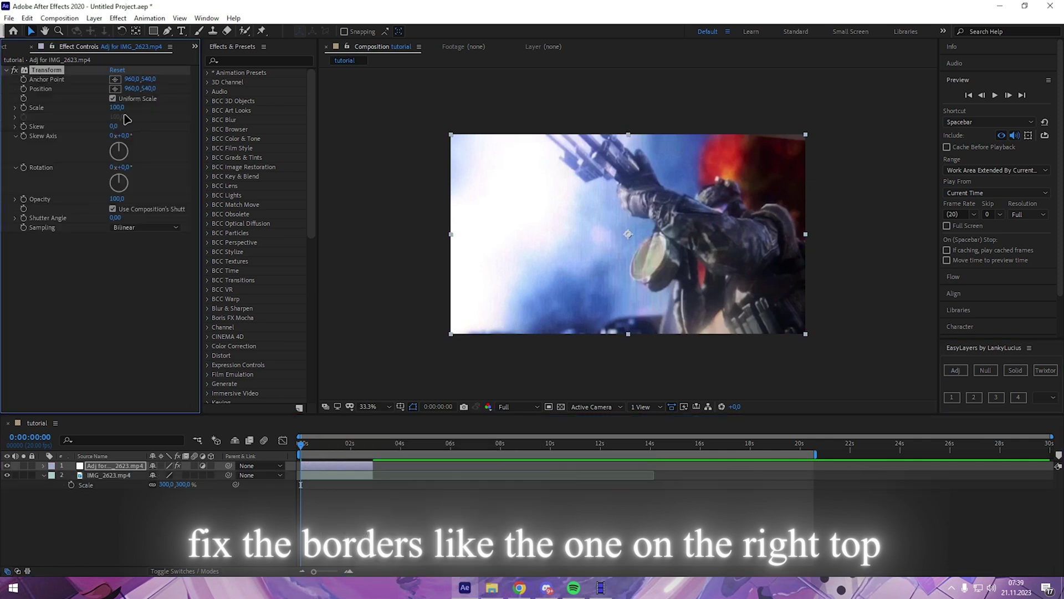
Set the Transform scale to 110 and preview the result.
{"action": "left_click", "coordinate": [117, 107]}
{"action": "type", "text": "110"}
{"action": "key", "text": "Return"}
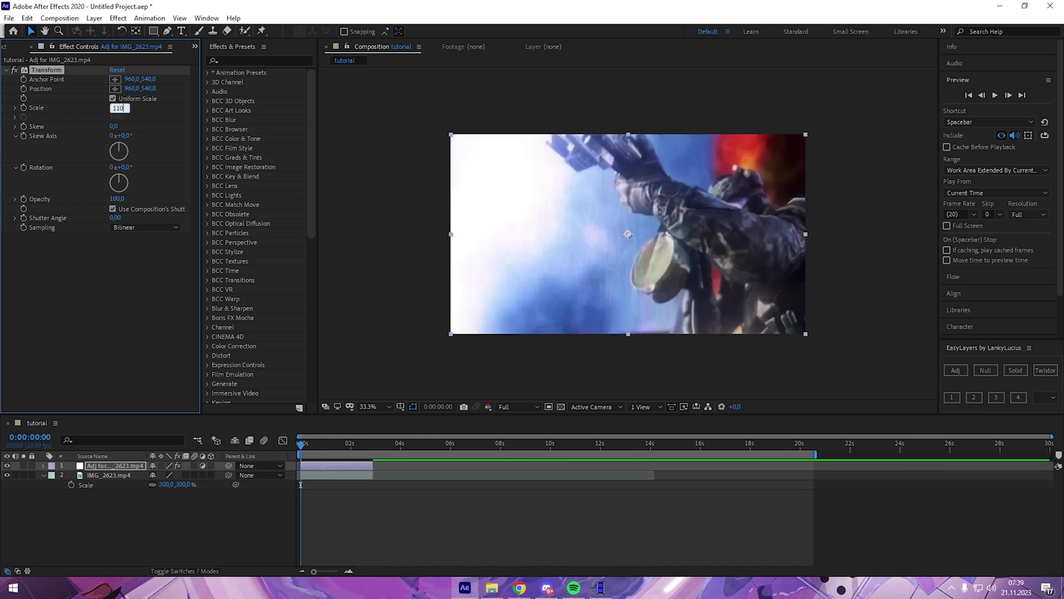
{"action": "key", "text": "Return"}
{"action": "left_click", "coordinate": [380, 511]}
{"action": "key", "text": "space"}
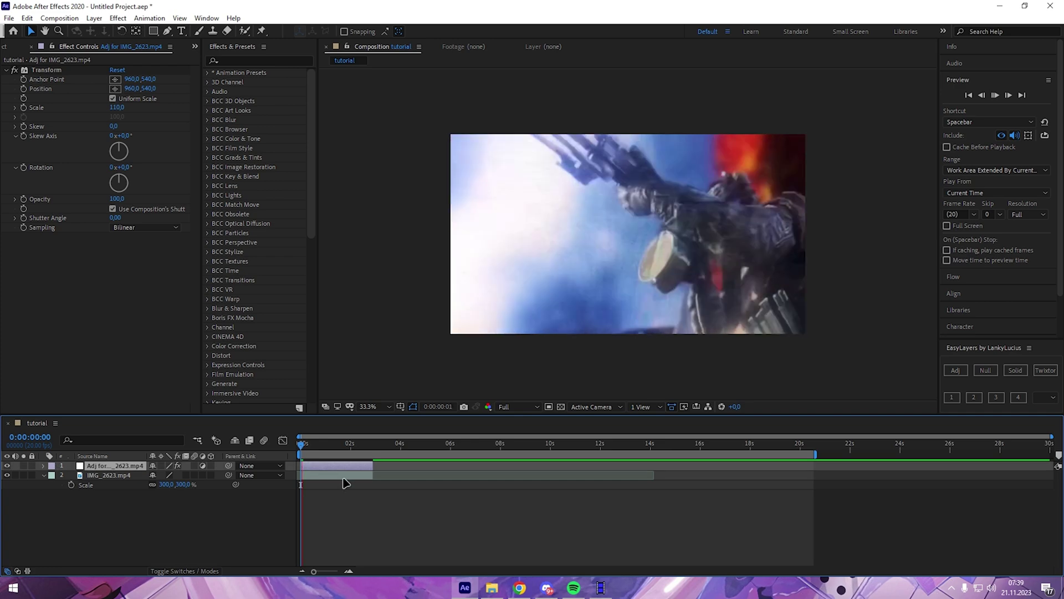
{"action": "left_click", "coordinate": [345, 481]}
Add a second adjustment layer carrying the Signal VHS preset.
{"action": "left_click", "coordinate": [950, 372]}
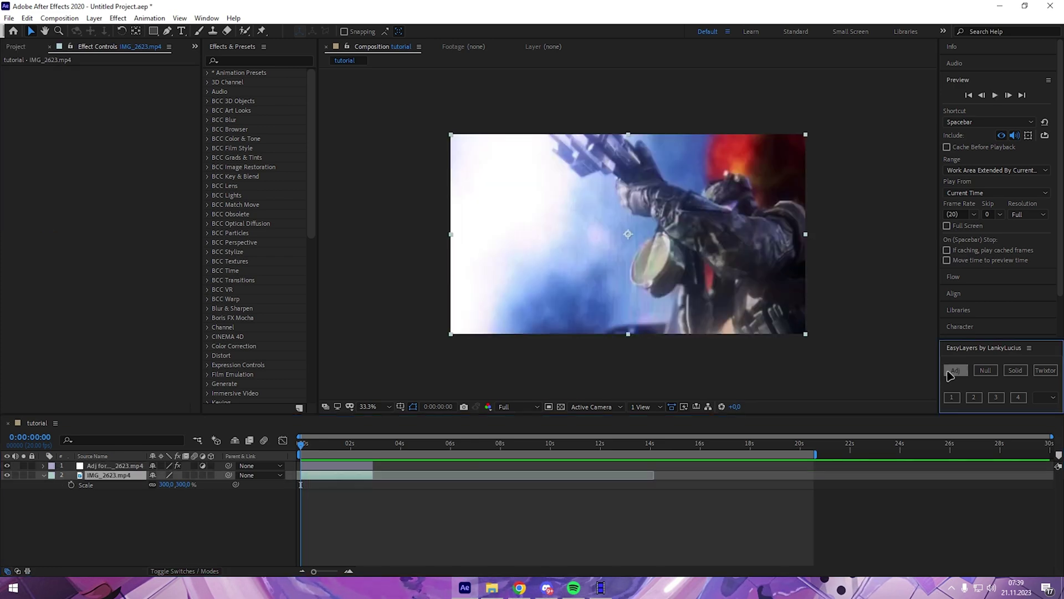
{"action": "left_click", "coordinate": [260, 60]}
{"action": "type", "text": "signal"}
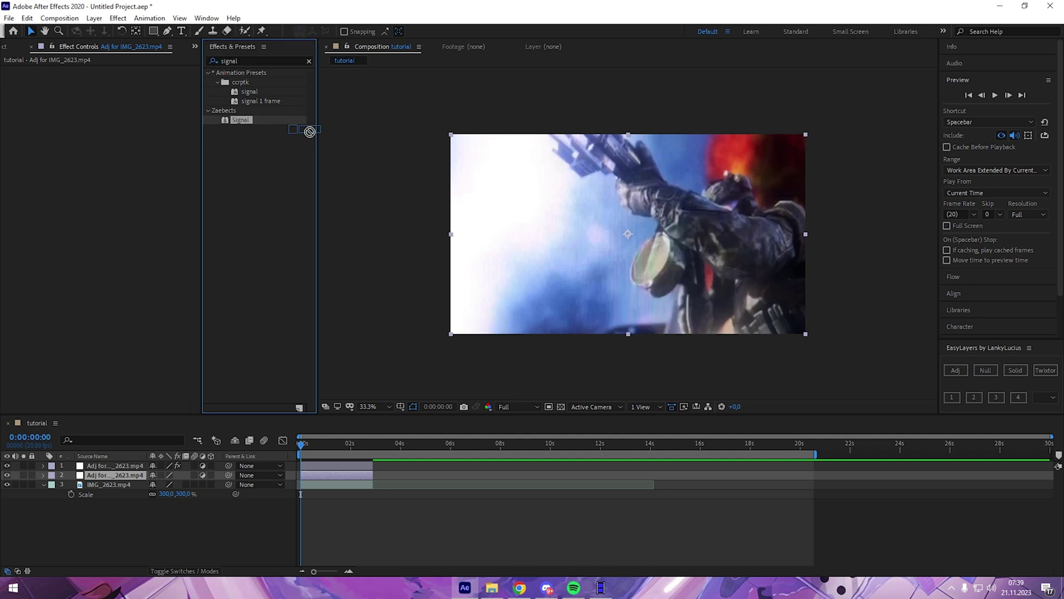
{"action": "left_click_drag", "start_coordinate": [240, 120], "coordinate": [326, 477]}
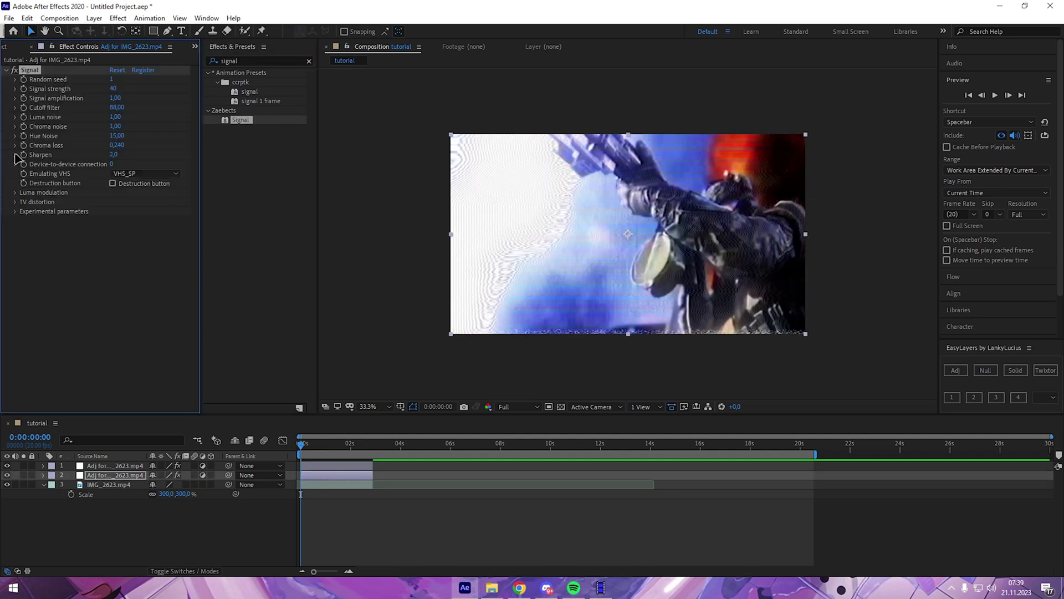
Uncheck the Signal effect's Luma modulation and add a third adjustment layer.
{"action": "left_click", "coordinate": [16, 193]}
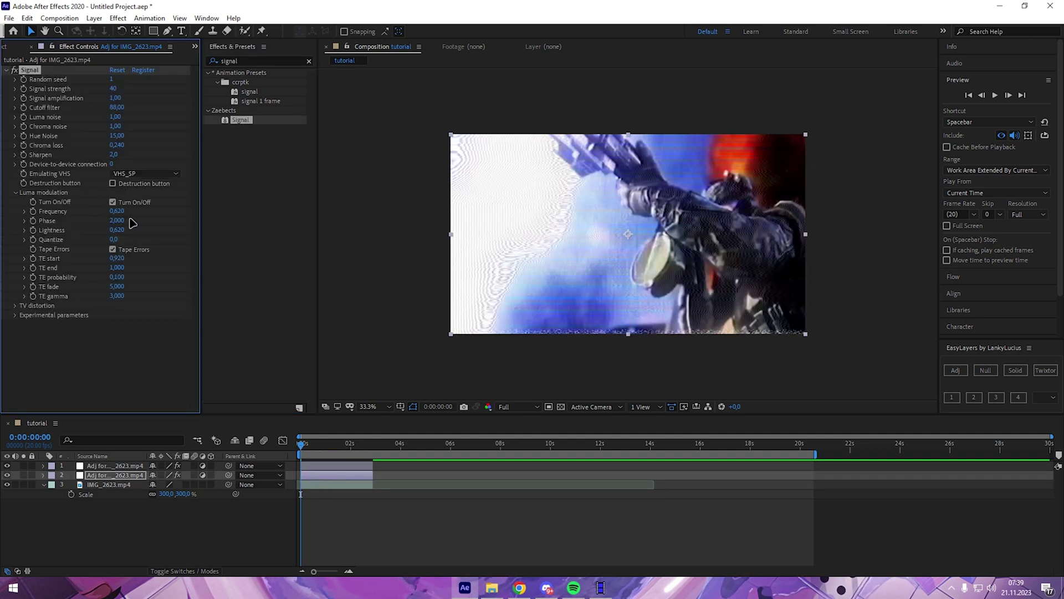
{"action": "left_click", "coordinate": [113, 202]}
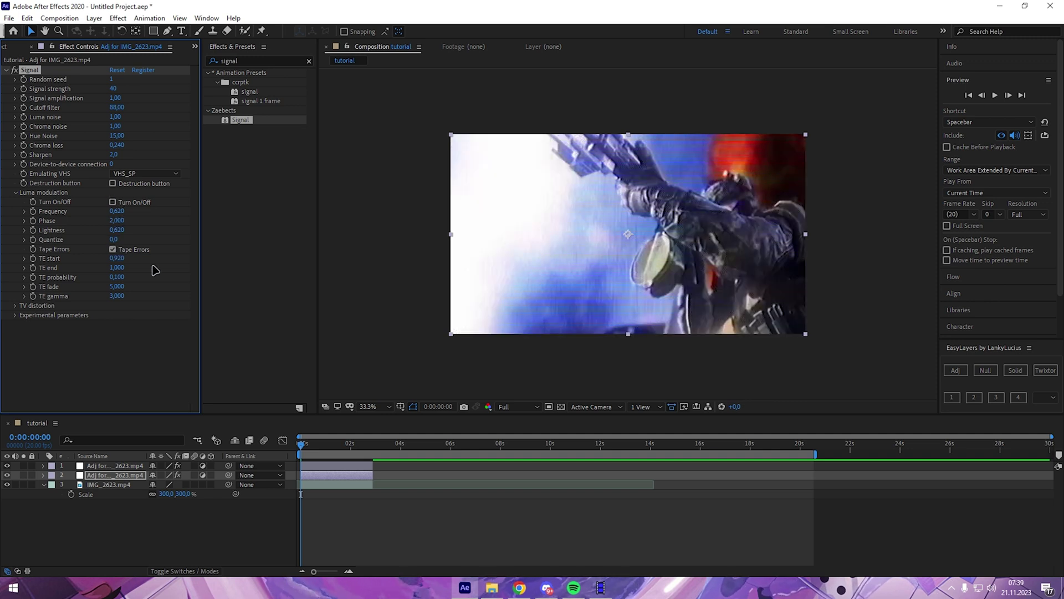
{"action": "left_click", "coordinate": [950, 371]}
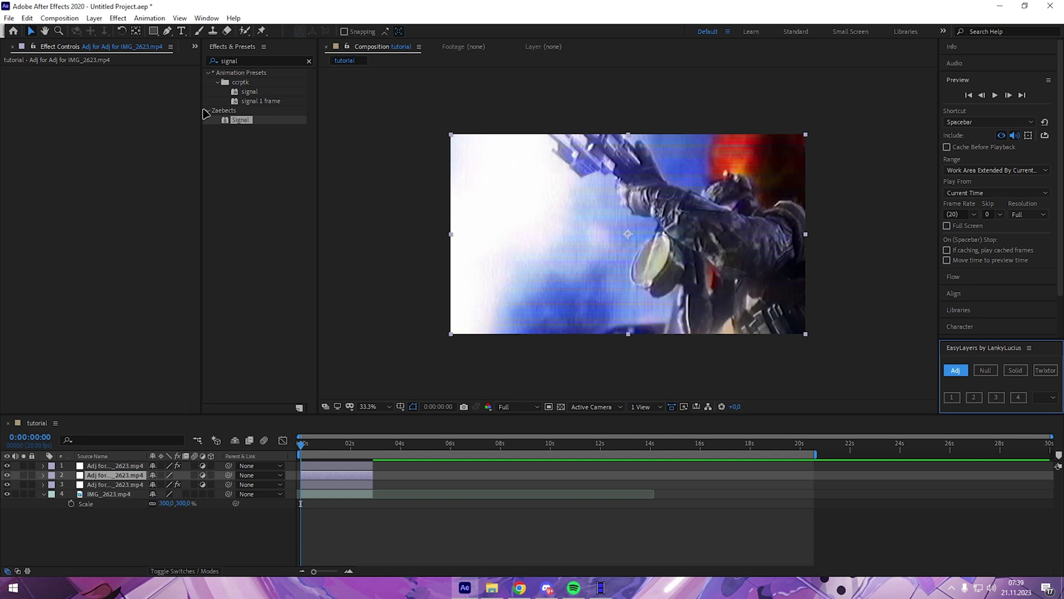
Apply Black & White to the third adjustment layer, then add a fourth adjustment layer.
{"action": "left_click", "coordinate": [229, 61]}
{"action": "type", "text": "black"}
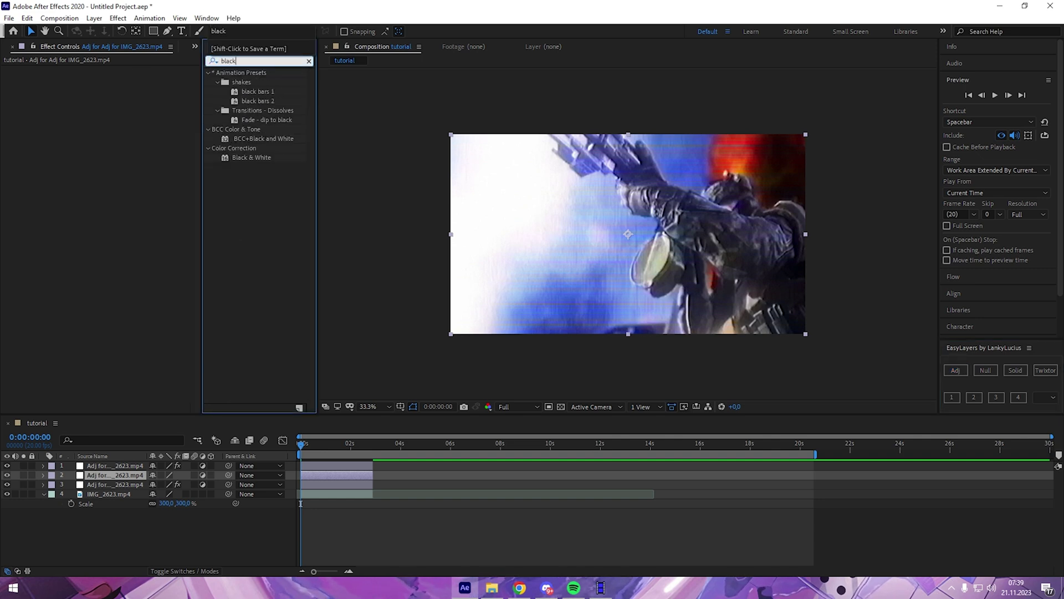
{"action": "key", "text": "BackSpace"}
{"action": "key", "text": "BackSpace"}
{"action": "key", "text": "BackSpace"}
{"action": "type", "text": "f"}
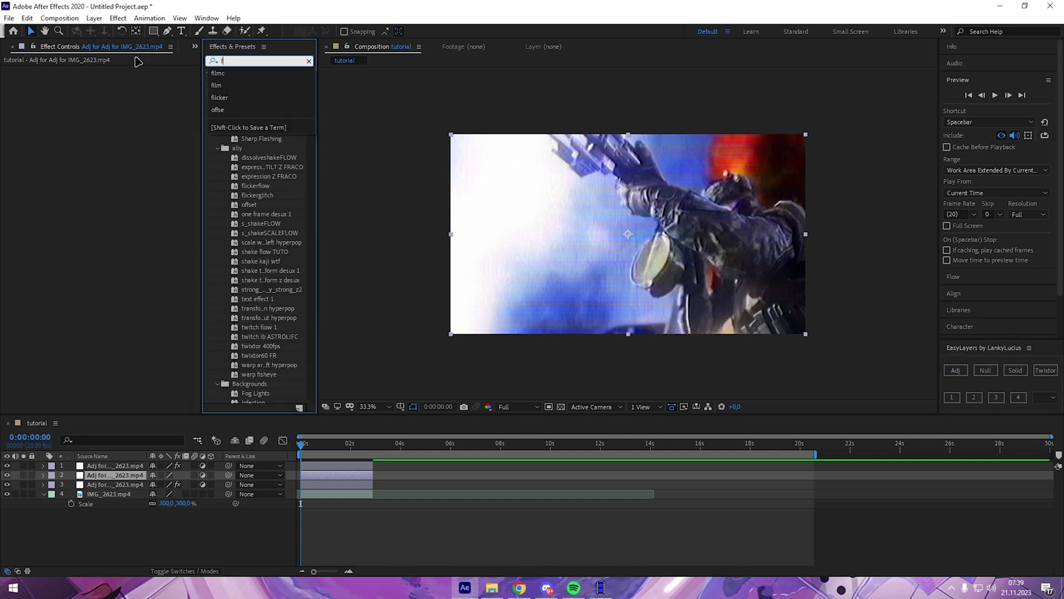
{"action": "type", "text": "il"}
{"action": "key", "text": "BackSpace"}
{"action": "key", "text": "BackSpace"}
{"action": "key", "text": "BackSpace"}
{"action": "type", "text": "black"}
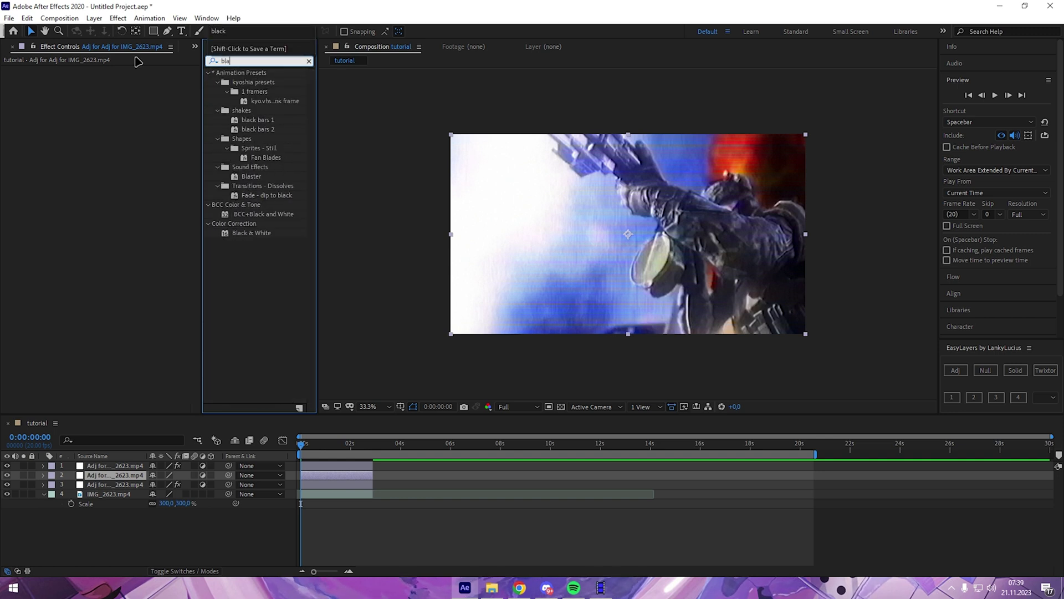
{"action": "double_click", "coordinate": [250, 159]}
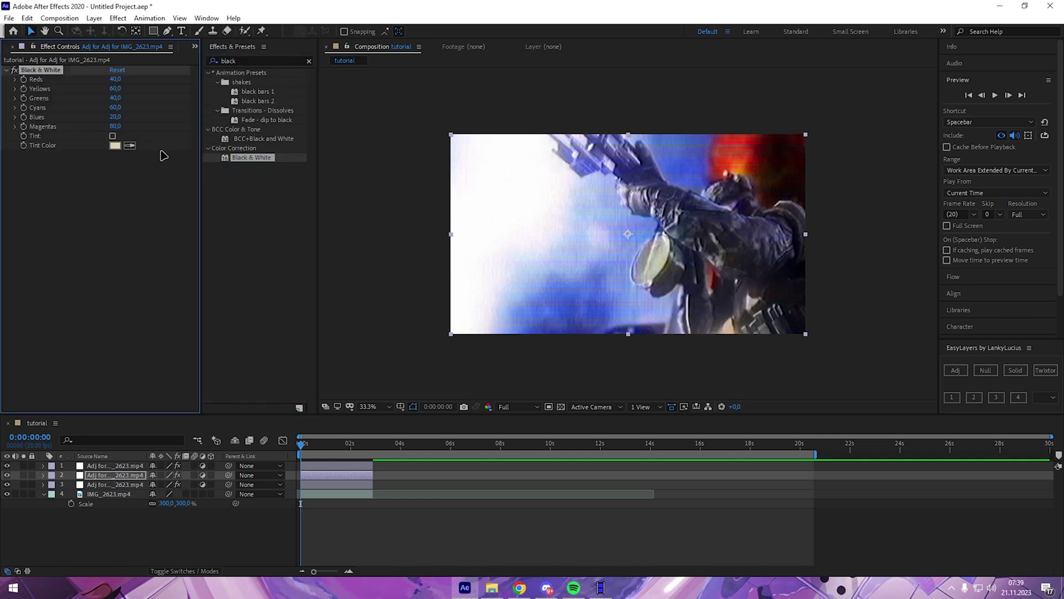
{"action": "left_click", "coordinate": [954, 376]}
{"action": "double_click", "coordinate": [229, 61]}
Apply Sapphire S_Flicker to the fourth adjustment layer with Amplitude 0,4500.
{"action": "type", "text": "flicker"}
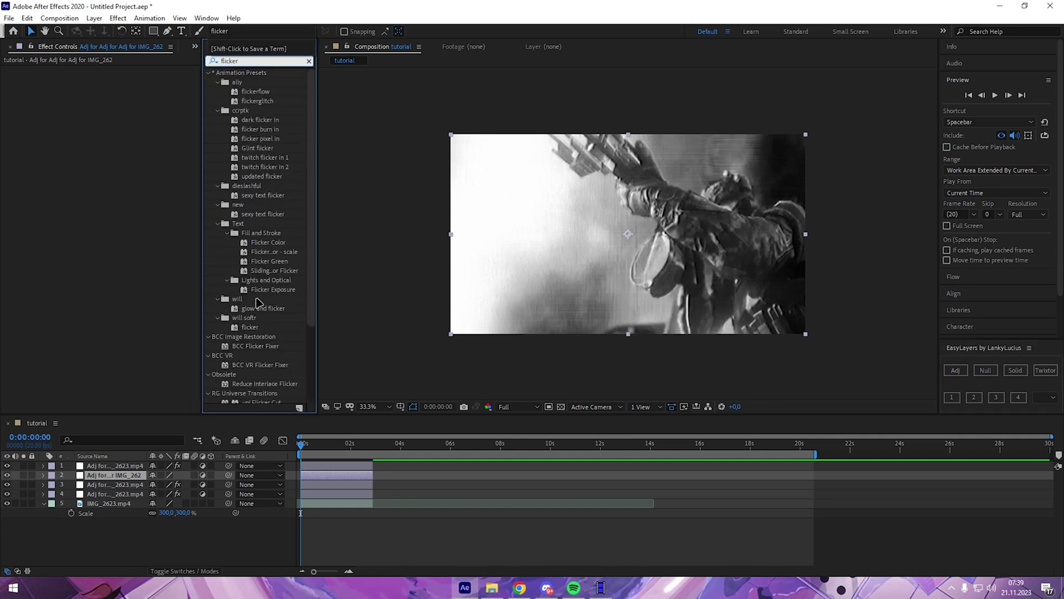
{"action": "scroll", "coordinate": [261, 286], "scroll_direction": "down", "scroll_amount": 2}
{"action": "scroll", "coordinate": [261, 286], "scroll_direction": "down", "scroll_amount": 2}
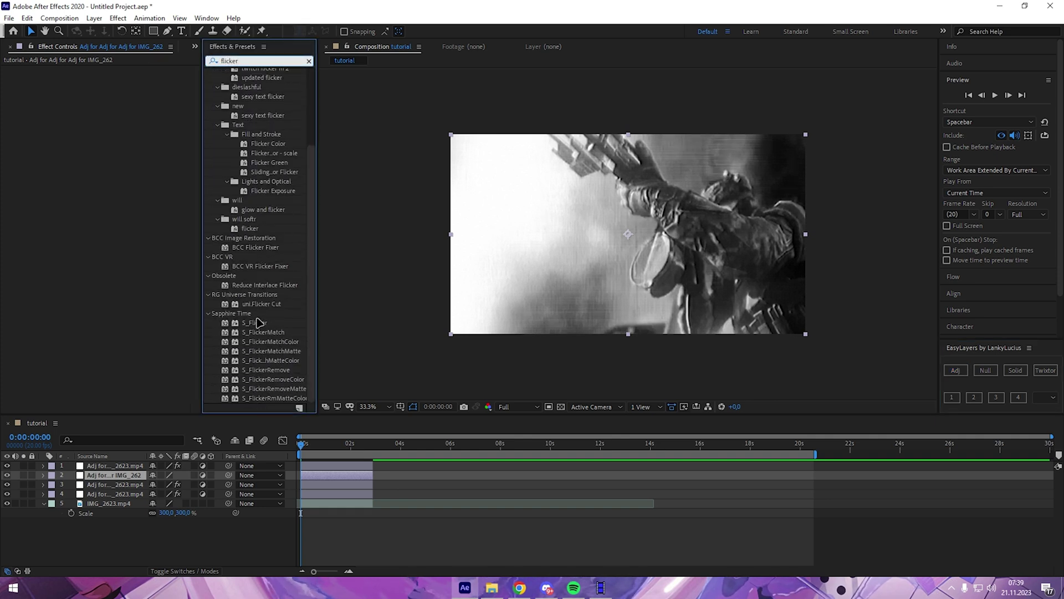
{"action": "left_click", "coordinate": [256, 323]}
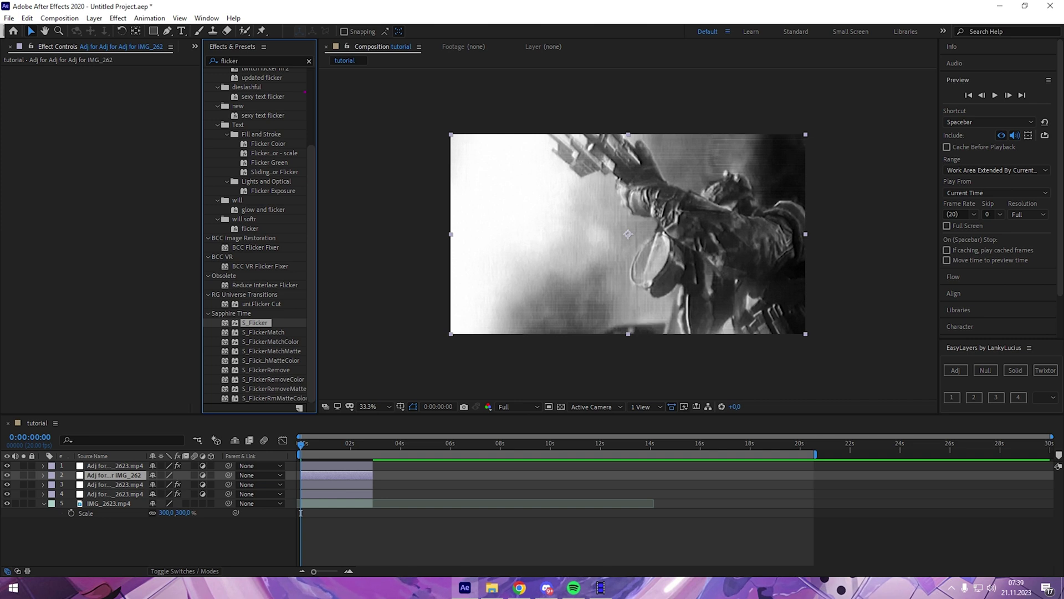
{"action": "double_click", "coordinate": [256, 322]}
{"action": "left_click", "coordinate": [307, 59]}
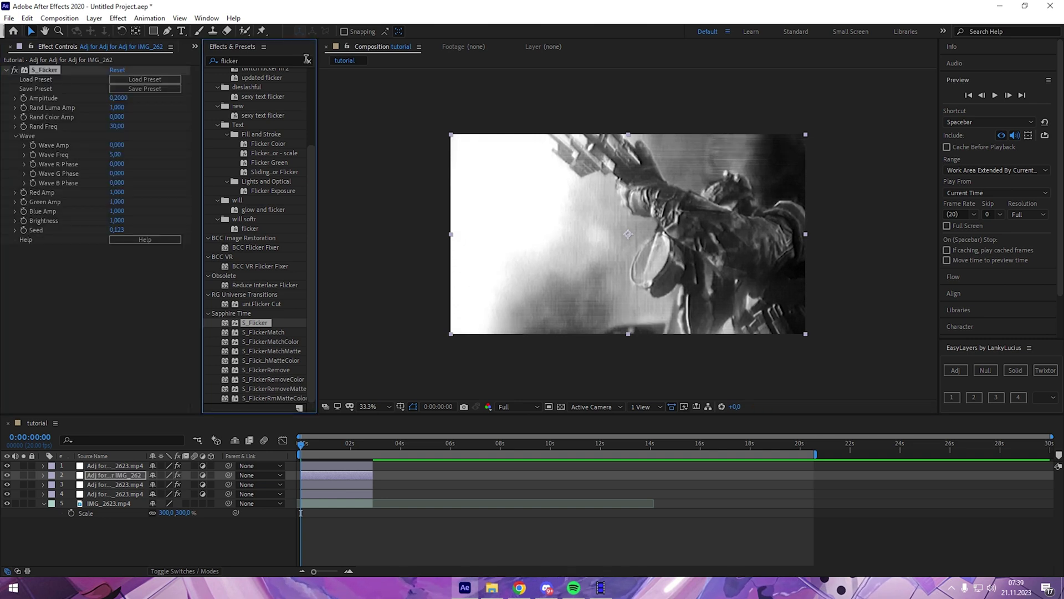
{"action": "left_click", "coordinate": [309, 61]}
{"action": "left_click", "coordinate": [111, 313]}
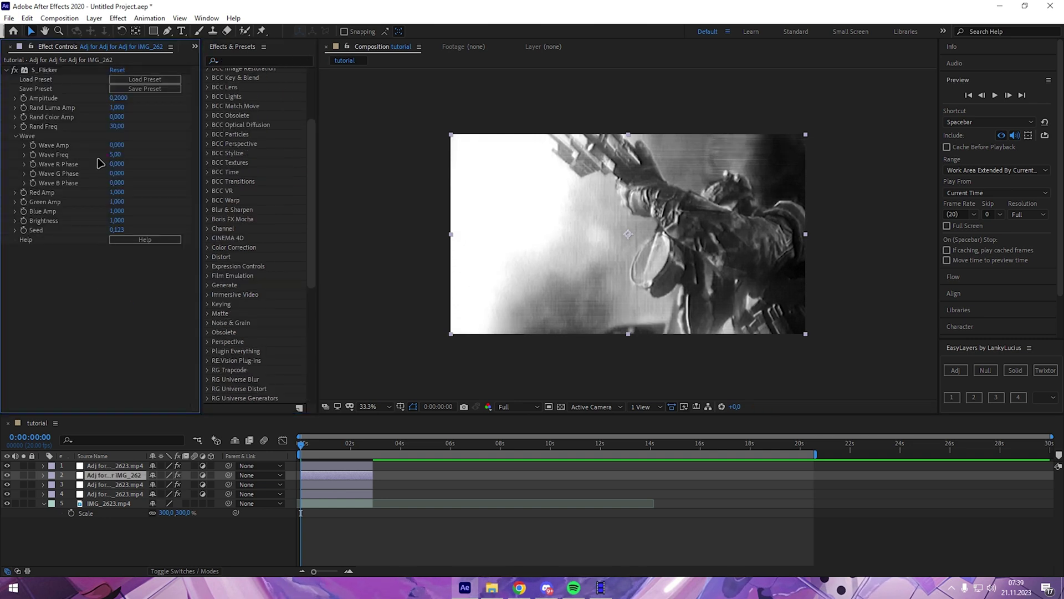
{"action": "mouse_move", "coordinate": [118, 99]}
{"action": "left_mouse_down"}
{"action": "mouse_move", "coordinate": [135, 105]}
{"action": "mouse_move", "coordinate": [107, 128]}
{"action": "left_mouse_up"}
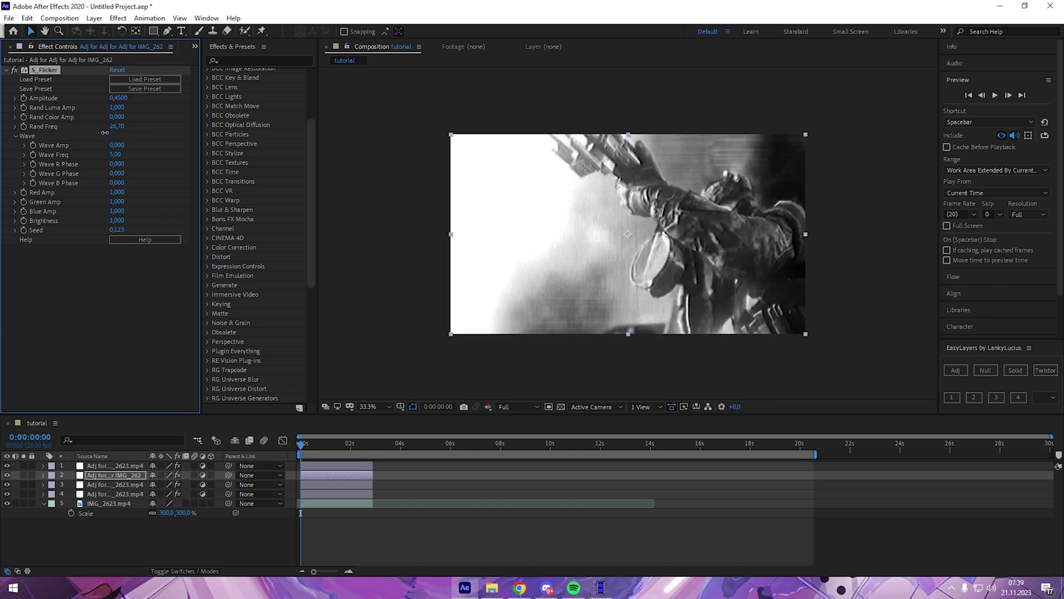
Preview the flicker and park the playhead at about one second.
{"action": "key", "text": "space"}
{"action": "left_click", "coordinate": [373, 522]}
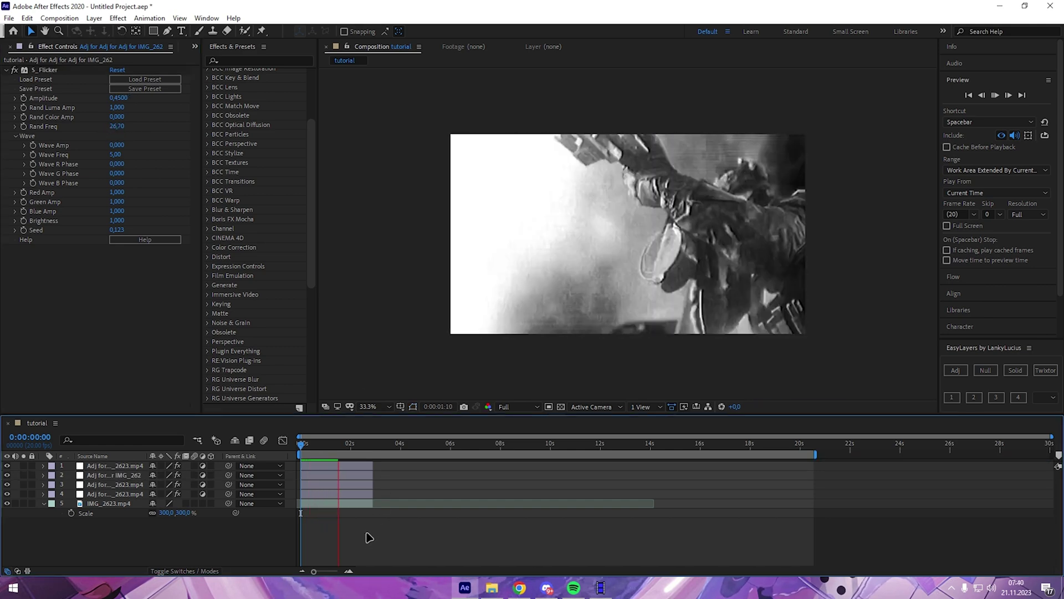
{"action": "key", "text": "space"}
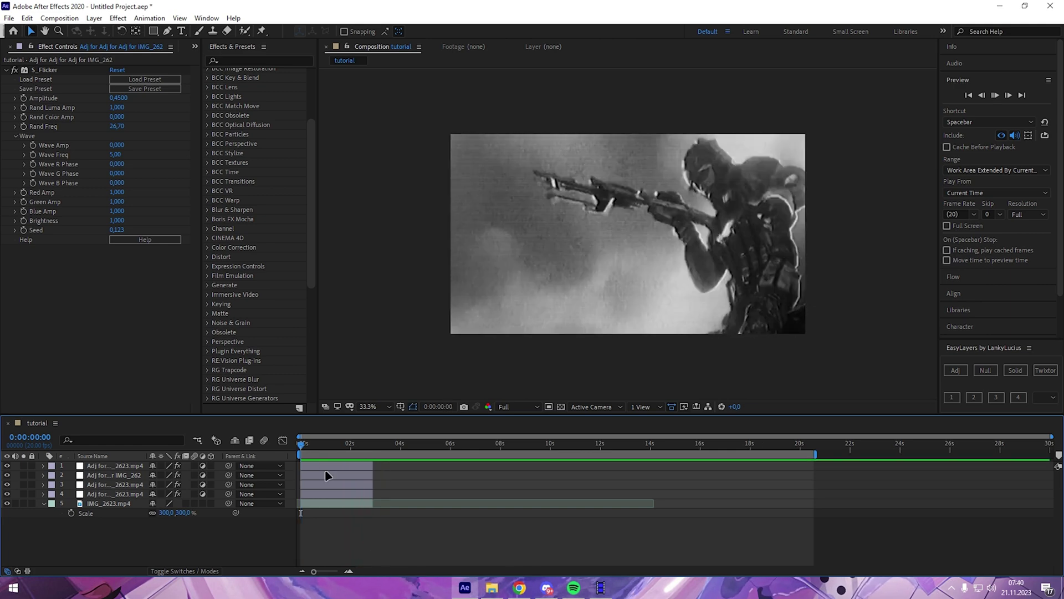
{"action": "left_click", "coordinate": [321, 445]}
{"action": "left_click_drag", "start_coordinate": [323, 446], "coordinate": [338, 449]}
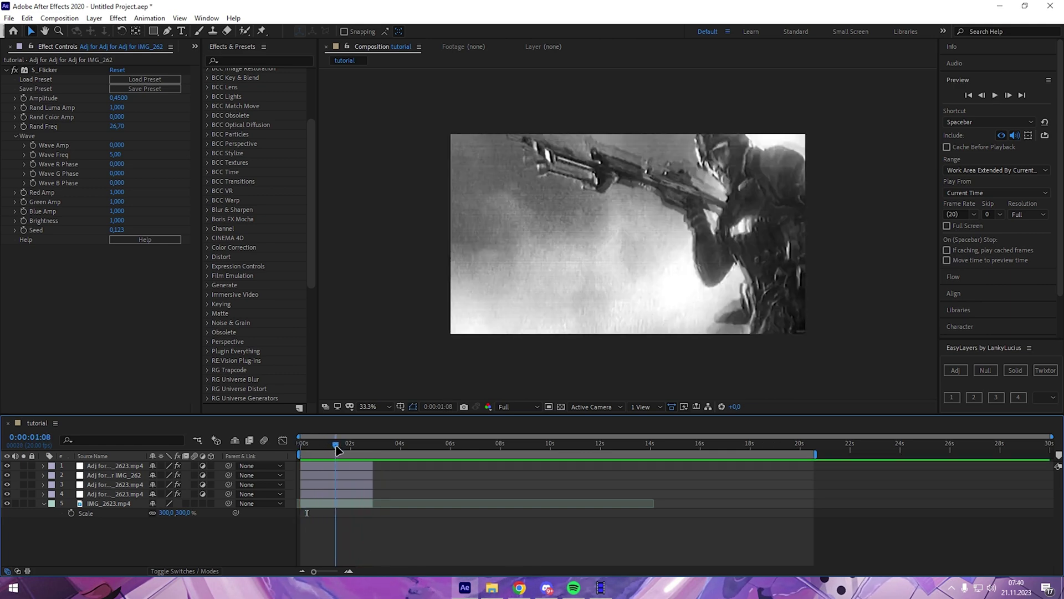
{"action": "left_click", "coordinate": [339, 503]}
{"action": "left_click", "coordinate": [368, 499]}
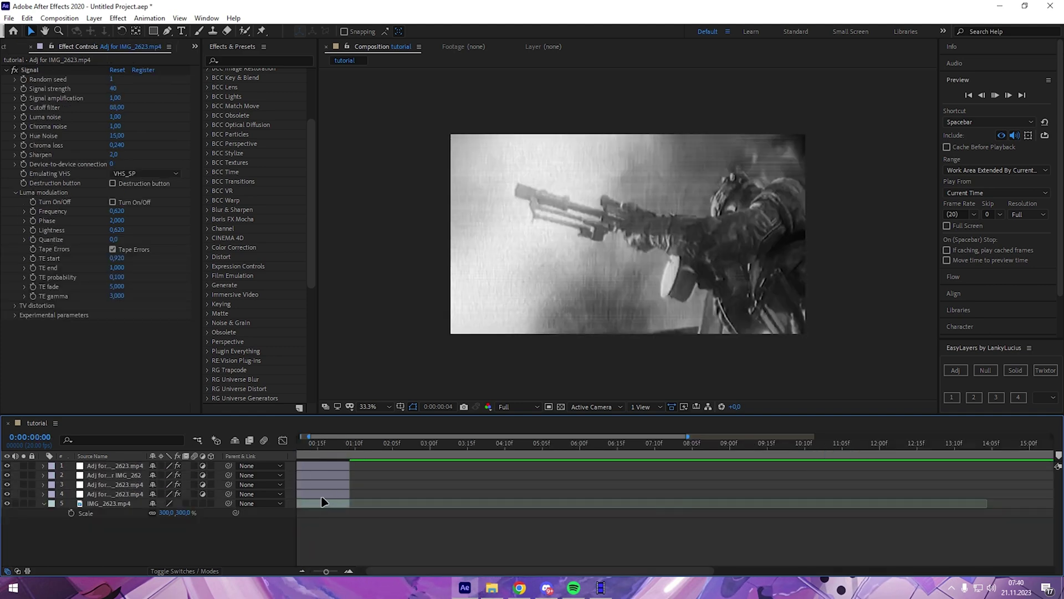
Add an adjustment layer just above IMG_2623.mp4 with Posterize Time.
{"action": "key", "text": "space"}
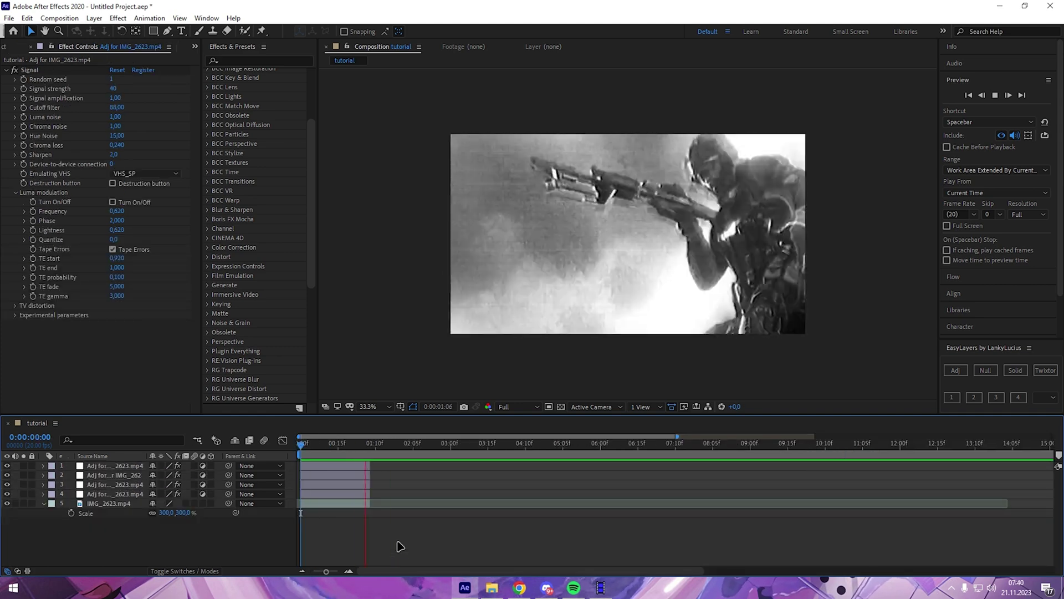
{"action": "left_click", "coordinate": [367, 465]}
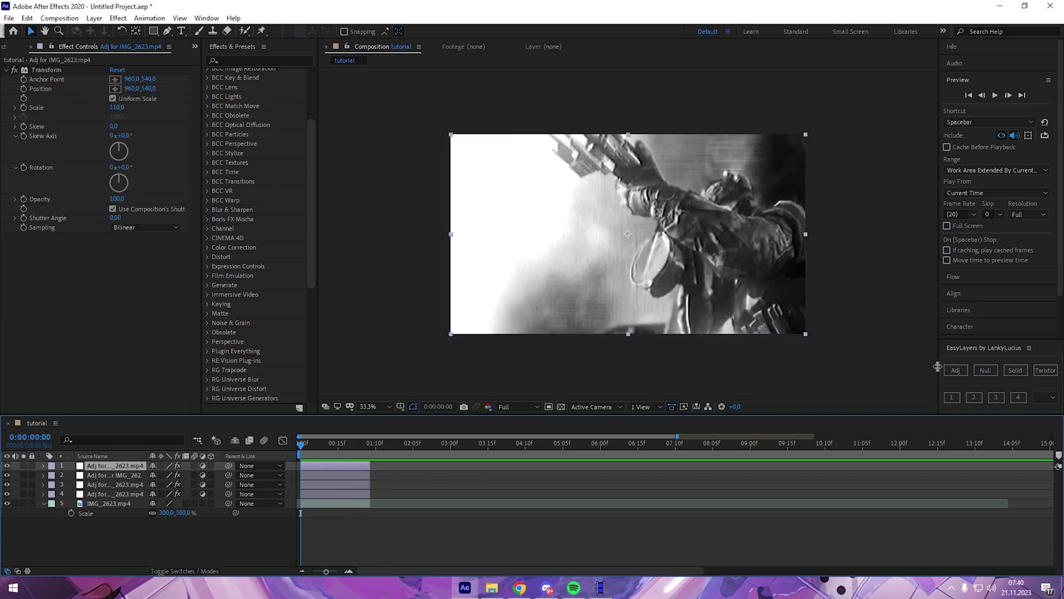
{"action": "left_click", "coordinate": [956, 371]}
{"action": "left_click_drag", "start_coordinate": [102, 467], "coordinate": [94, 509]}
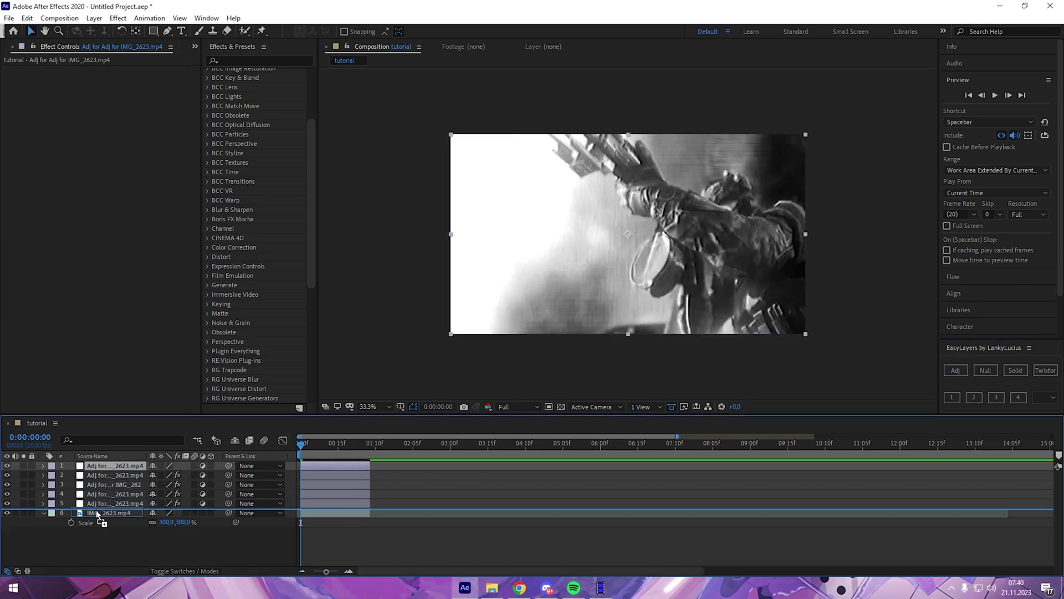
{"action": "left_click", "coordinate": [251, 61]}
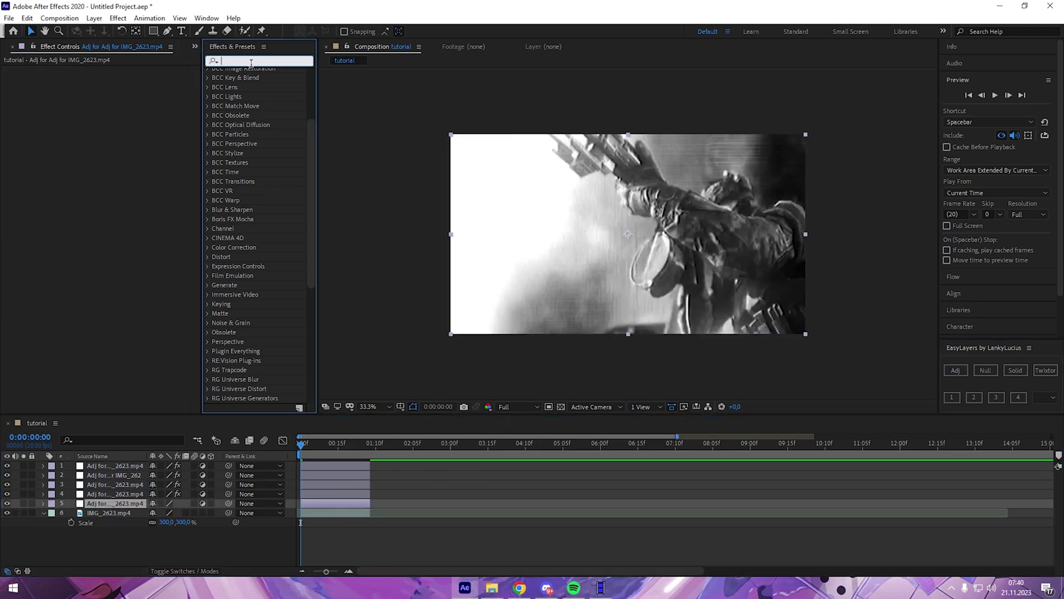
{"action": "type", "text": "poster"}
{"action": "left_click_drag", "start_coordinate": [268, 215], "coordinate": [180, 231]}
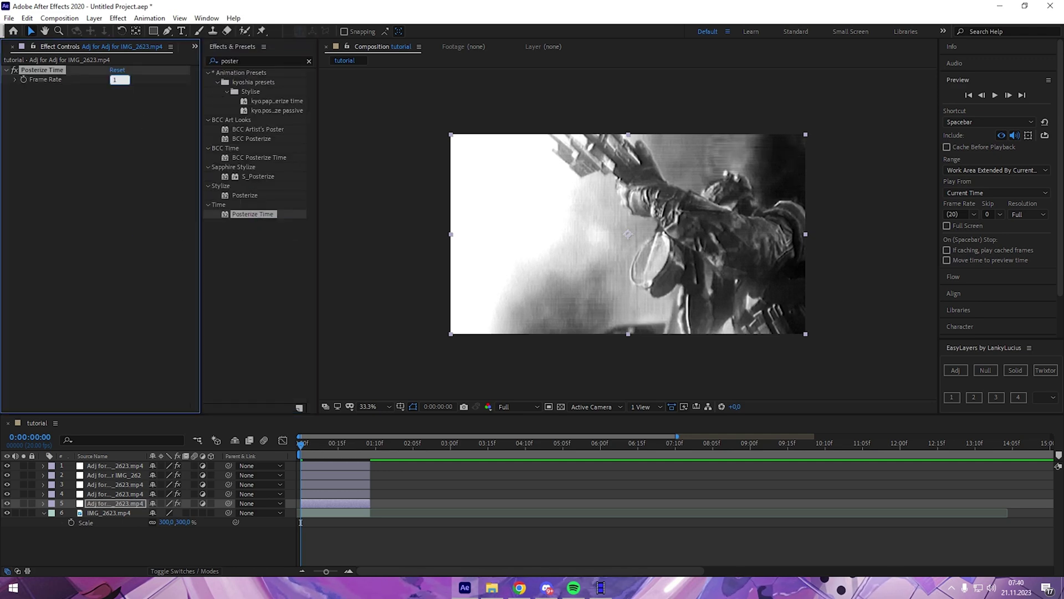
Trim the start of IMG_2623.mp4, preview, and set preview resolution to Quarter.
{"action": "left_click", "coordinate": [301, 512]}
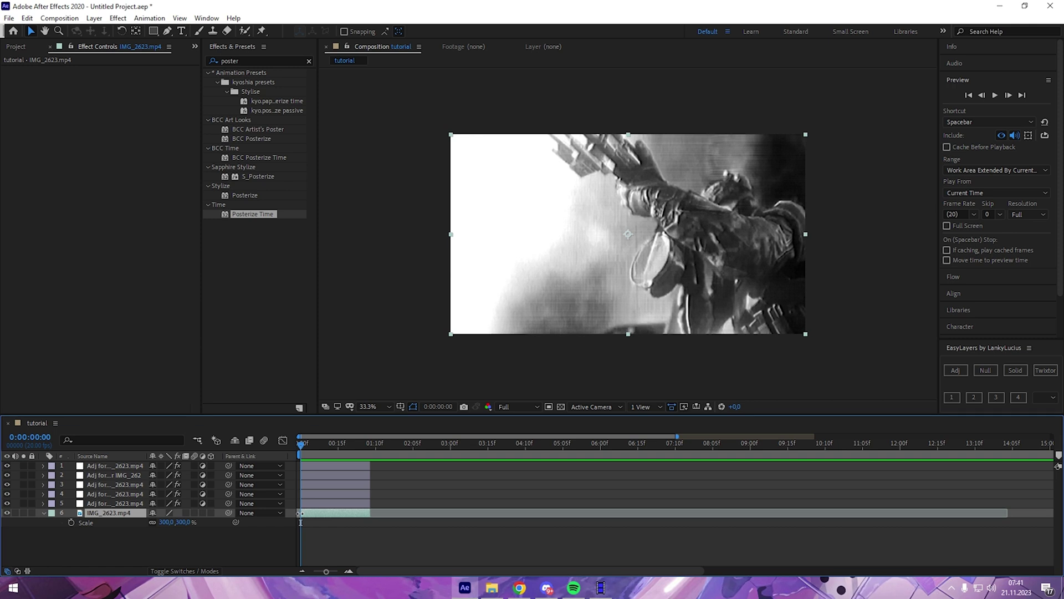
{"action": "left_click_drag", "start_coordinate": [301, 514], "coordinate": [313, 518]}
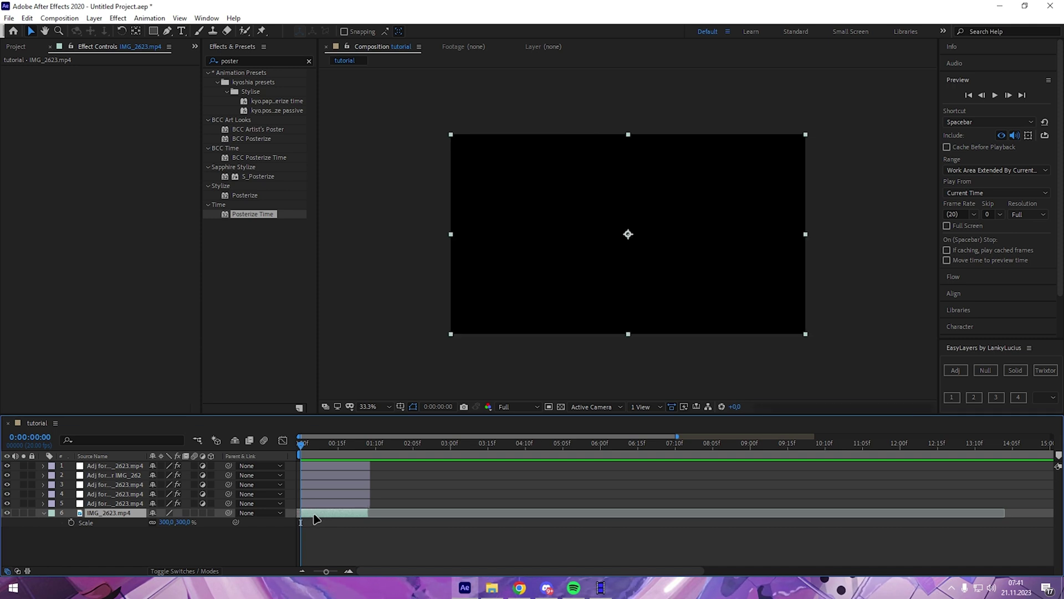
{"action": "key", "text": "space"}
{"action": "scroll", "coordinate": [311, 502], "scroll_direction": "up", "scroll_amount": 2}
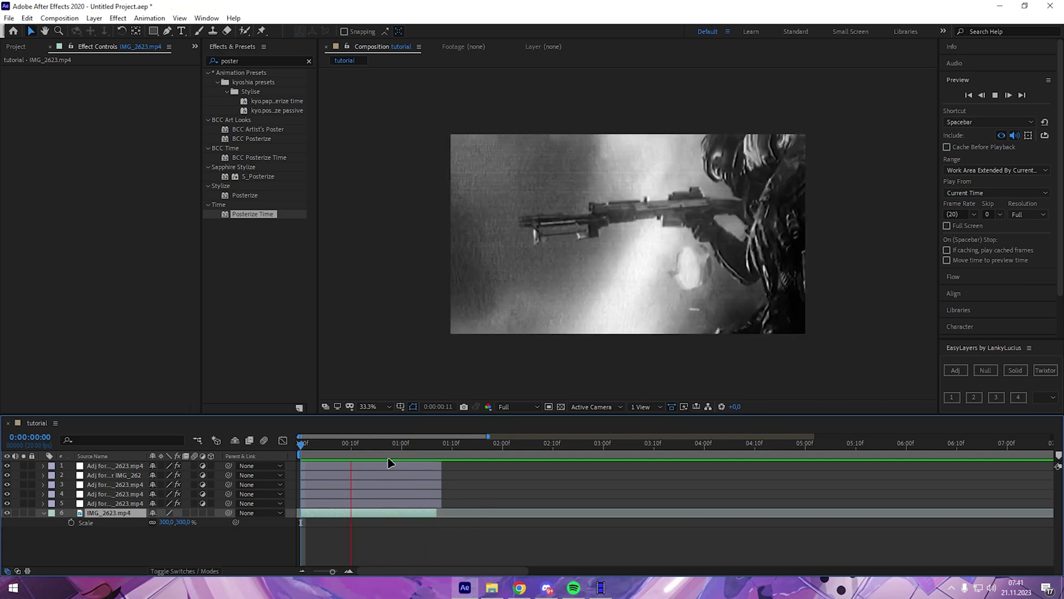
{"action": "left_click", "coordinate": [1032, 216]}
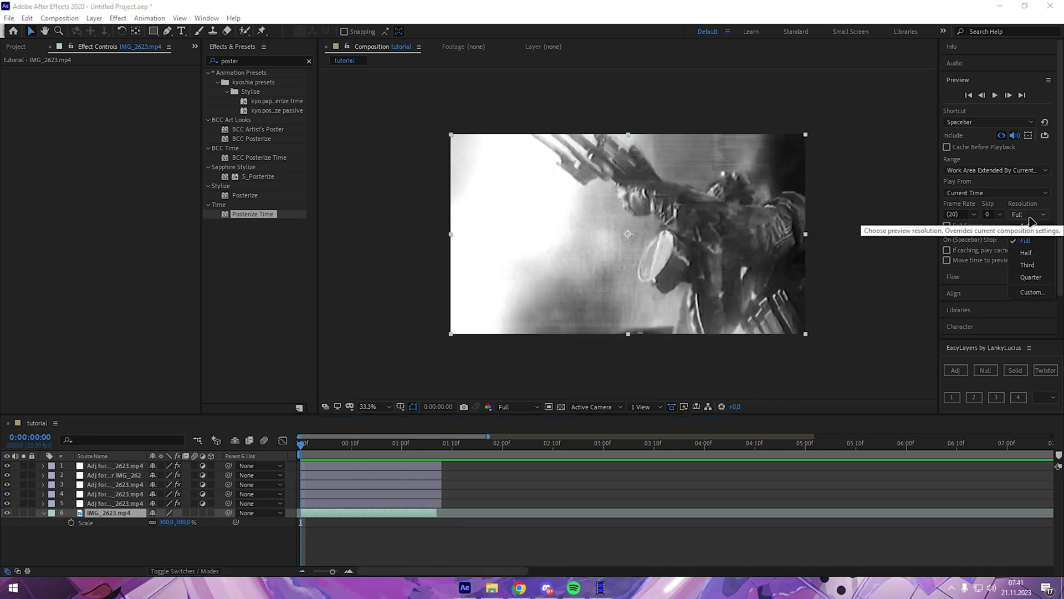
{"action": "left_click", "coordinate": [1031, 271]}
{"action": "left_click", "coordinate": [337, 465]}
{"action": "left_click", "coordinate": [955, 371]}
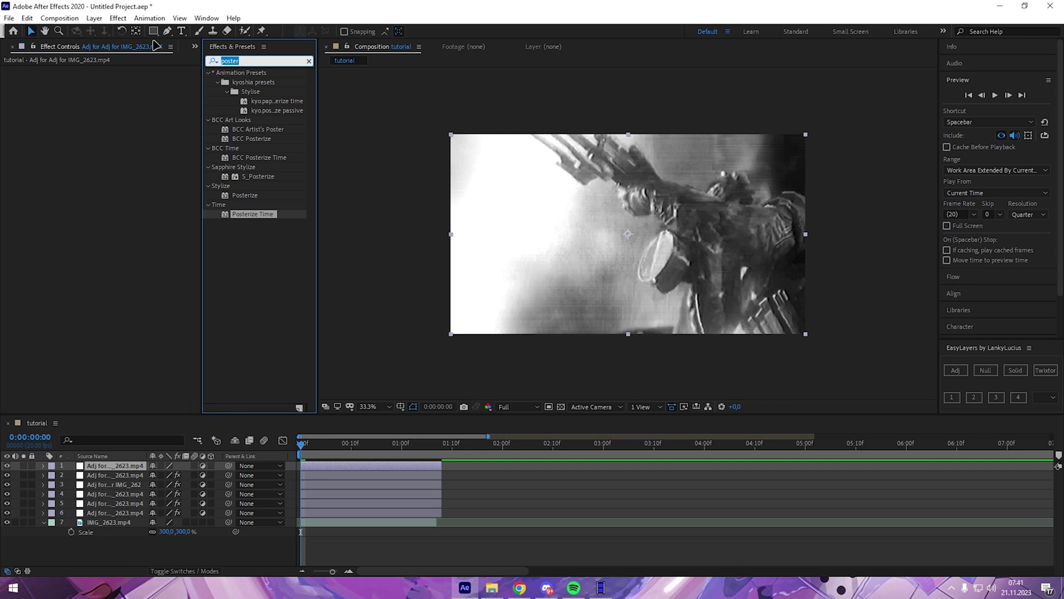
Apply Optics Compensation with Field of View 42,5 to the top layer and preview it.
{"action": "type", "text": "opti"}
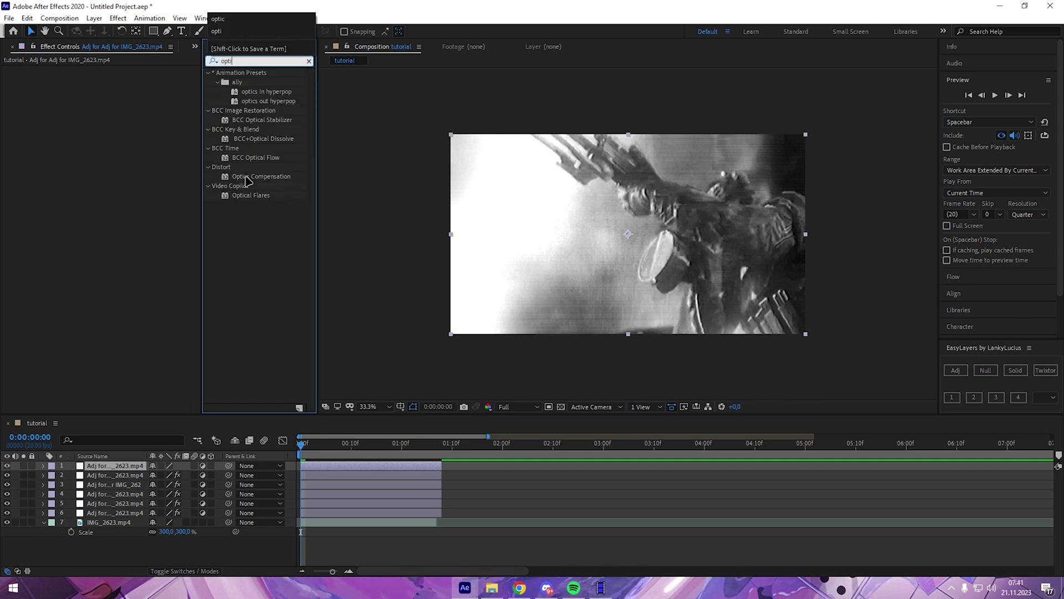
{"action": "left_click_drag", "start_coordinate": [247, 176], "coordinate": [171, 202]}
{"action": "left_click", "coordinate": [309, 61]}
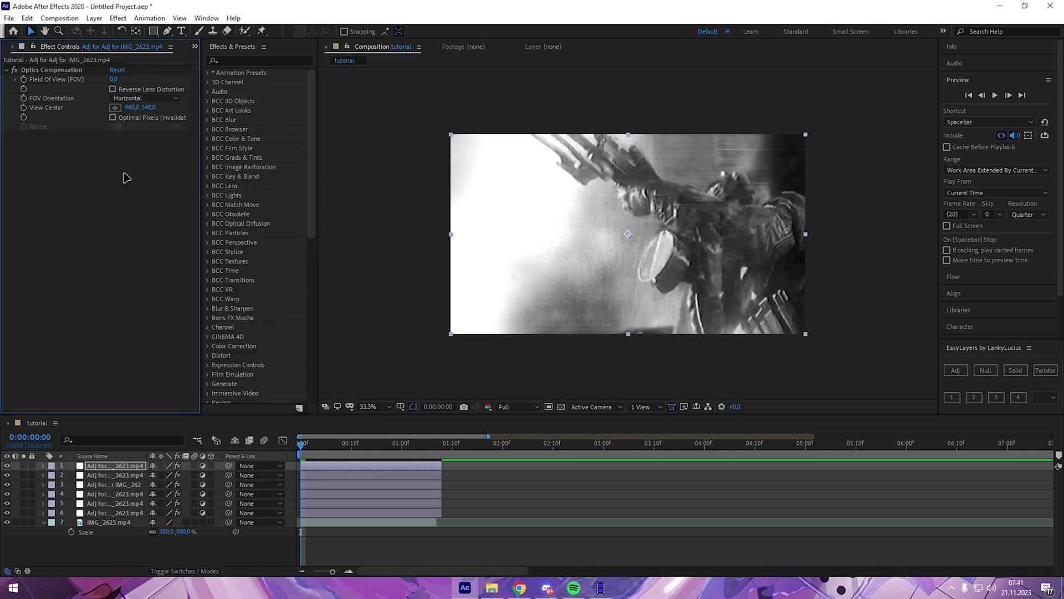
{"action": "left_click_drag", "start_coordinate": [113, 79], "coordinate": [172, 82]}
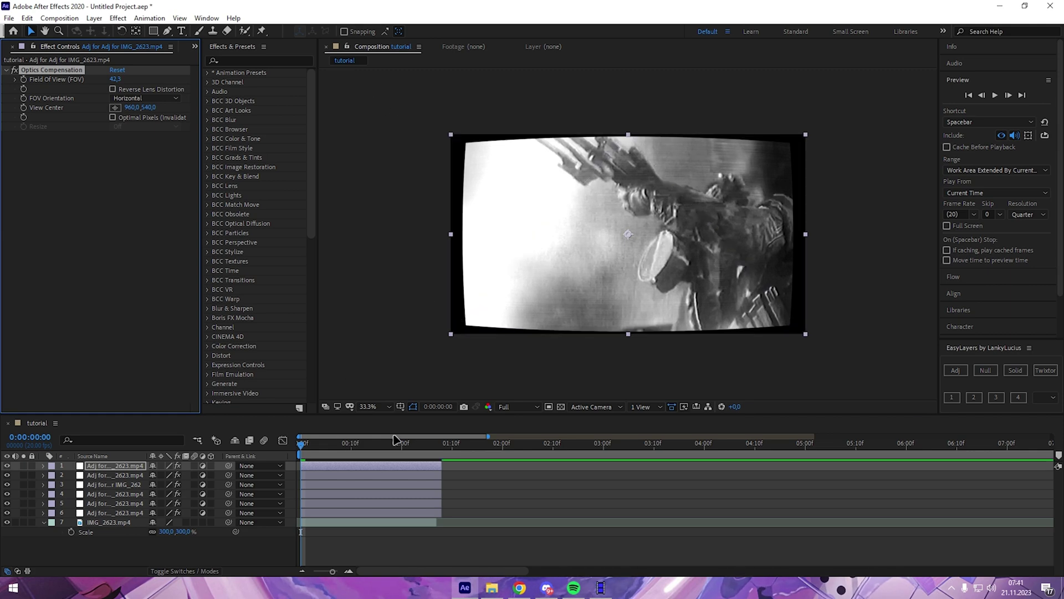
{"action": "key", "text": "space"}
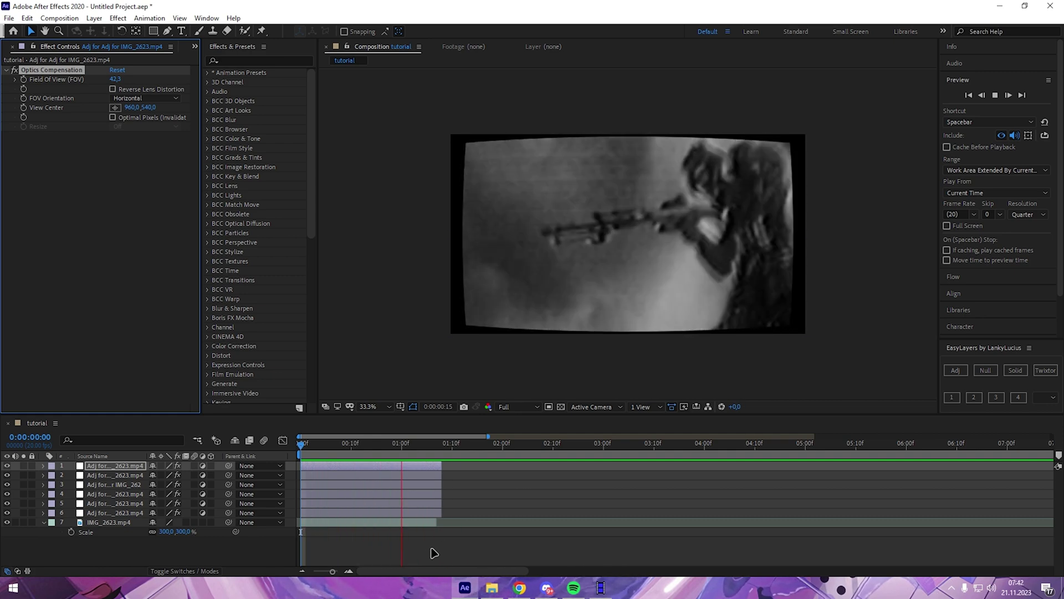
{"action": "key", "text": "space"}
Shorten the IMG_2623.mp4 clip and the Posterize Time layer slightly.
{"action": "left_click", "coordinate": [368, 524]}
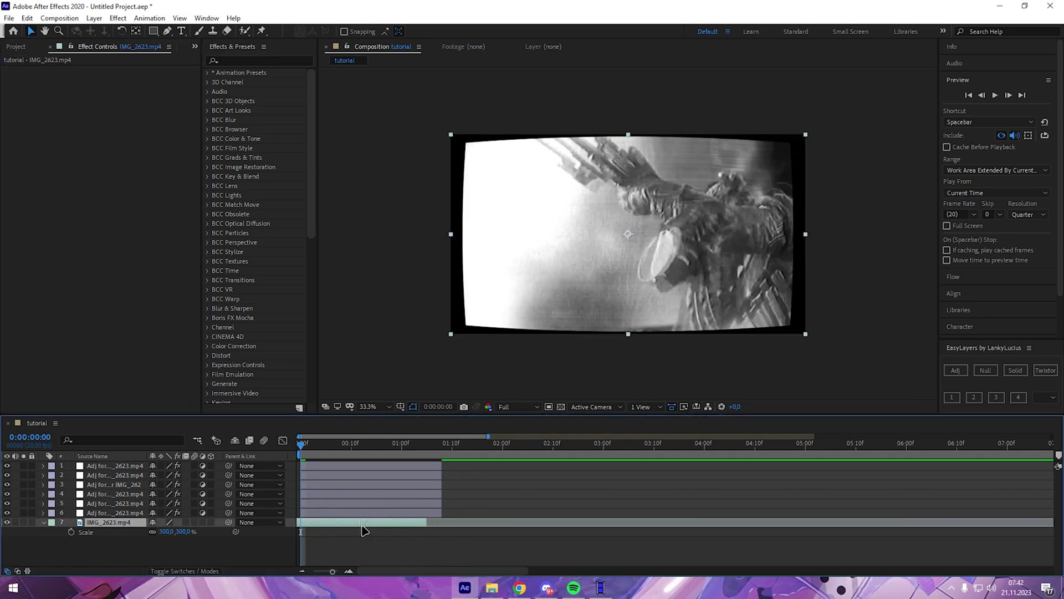
{"action": "left_click_drag", "start_coordinate": [363, 529], "coordinate": [353, 529]}
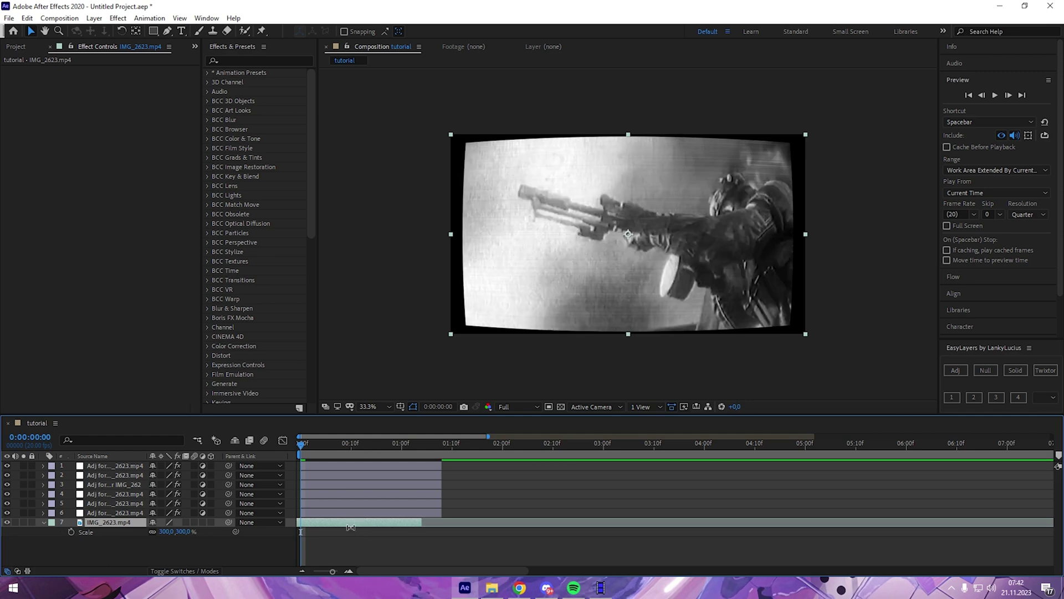
{"action": "left_click_drag", "start_coordinate": [442, 513], "coordinate": [432, 513]}
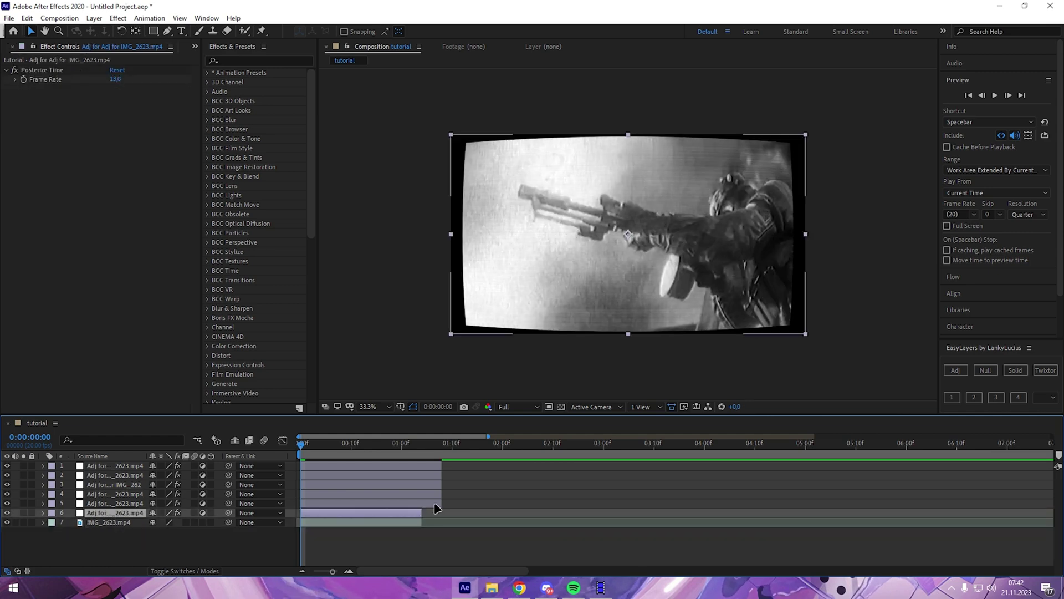
Trim layers 1–5 to end at the current time near 1 second, then preview from the start.
{"action": "left_click", "coordinate": [438, 503]}
{"action": "left_click", "coordinate": [428, 466], "text": "shift"}
{"action": "left_click", "coordinate": [422, 445]}
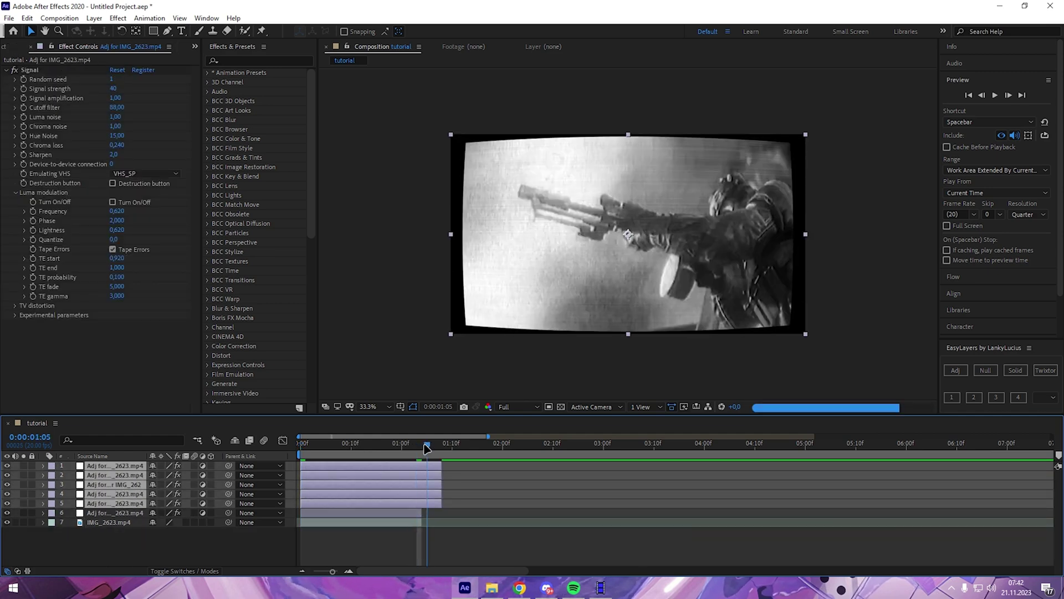
{"action": "key", "text": "alt+bracketright"}
{"action": "key", "text": "Home"}
{"action": "key", "text": "space"}
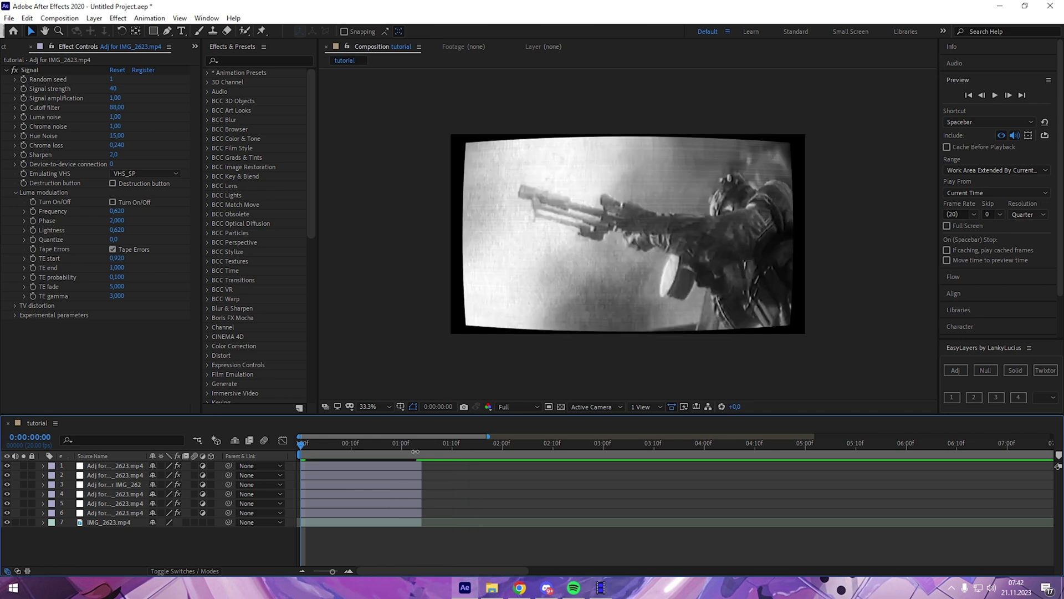
{"action": "key", "text": "space"}
Add a new adjustment layer above the Posterize Time layer.
{"action": "scroll", "coordinate": [312, 480], "scroll_direction": "up", "scroll_amount": 2}
{"action": "left_click", "coordinate": [321, 513]}
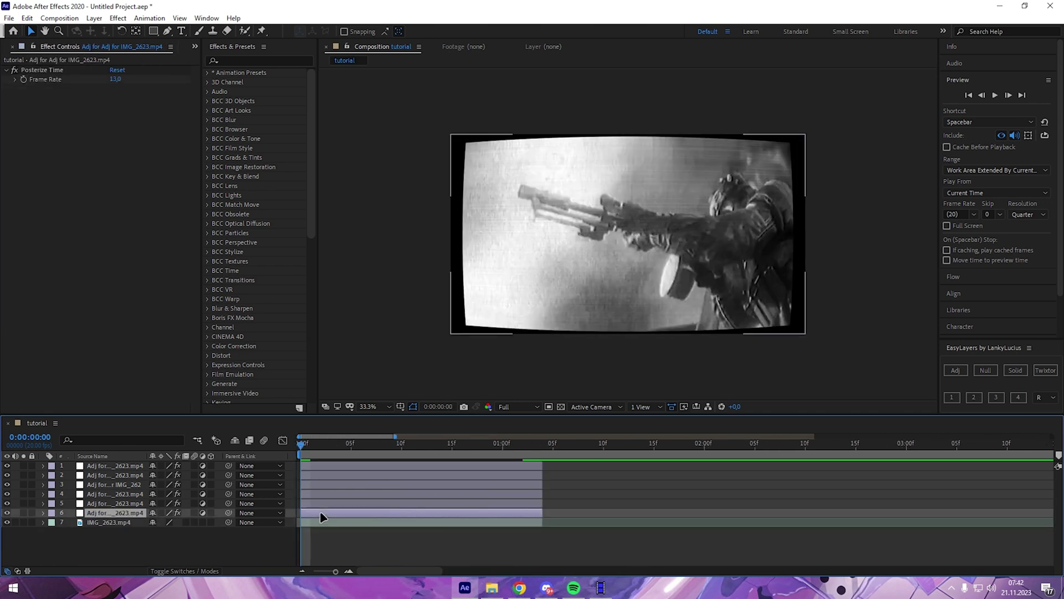
{"action": "left_click", "coordinate": [955, 370]}
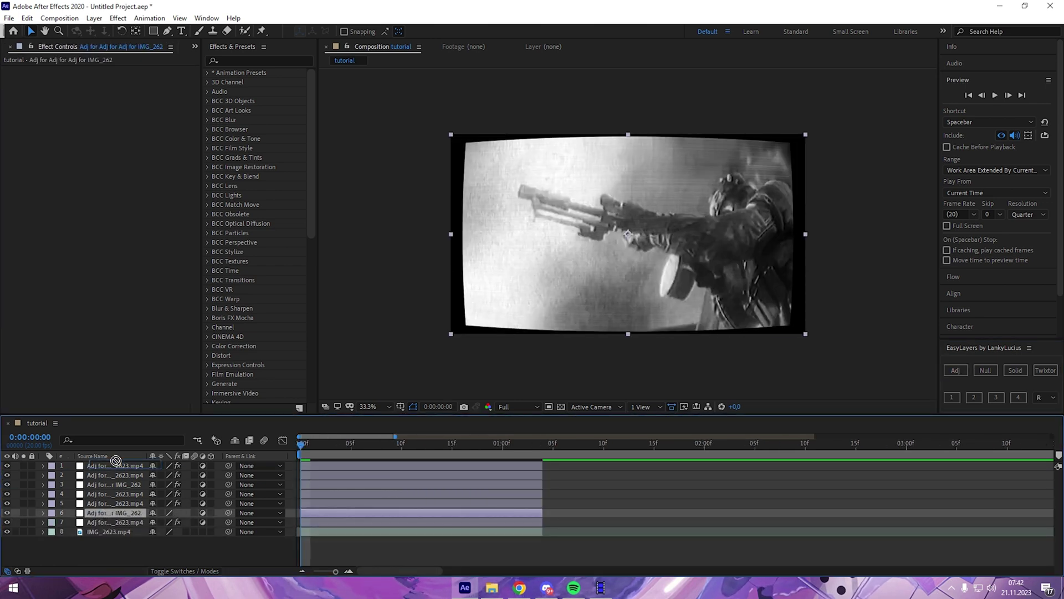
Apply the Curves effect to the new adjustment layer and place it at position 7.
{"action": "left_click_drag", "start_coordinate": [101, 513], "coordinate": [106, 463]}
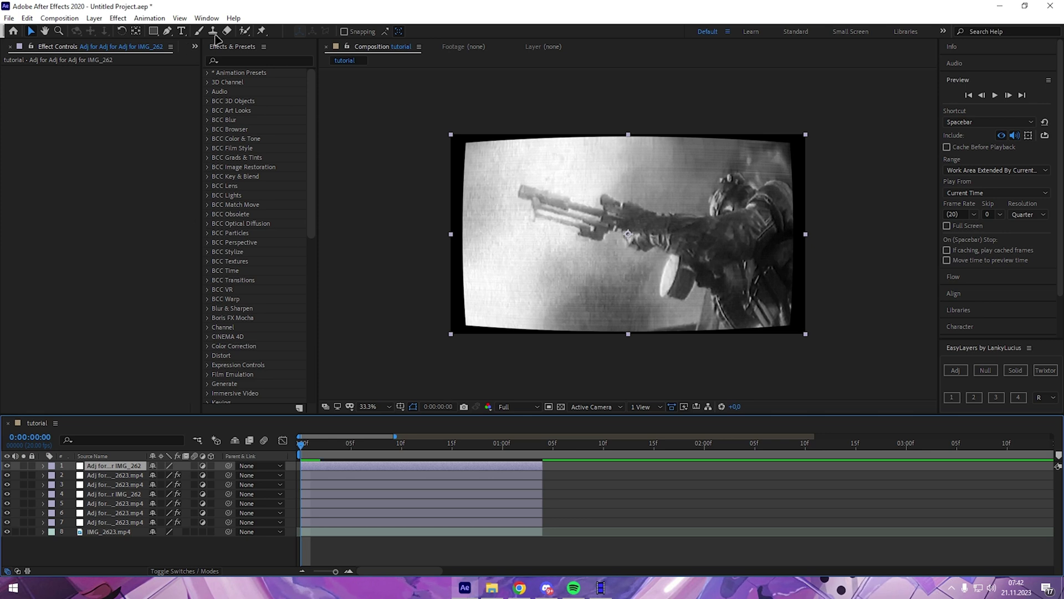
{"action": "left_click", "coordinate": [233, 60]}
{"action": "type", "text": "curves"}
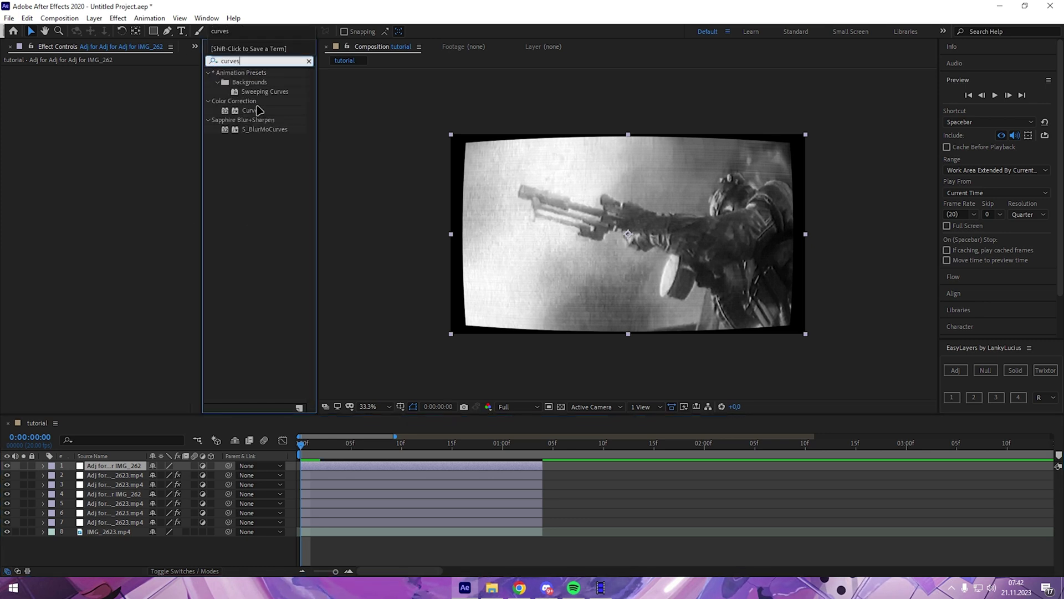
{"action": "left_click_drag", "start_coordinate": [258, 110], "coordinate": [78, 161]}
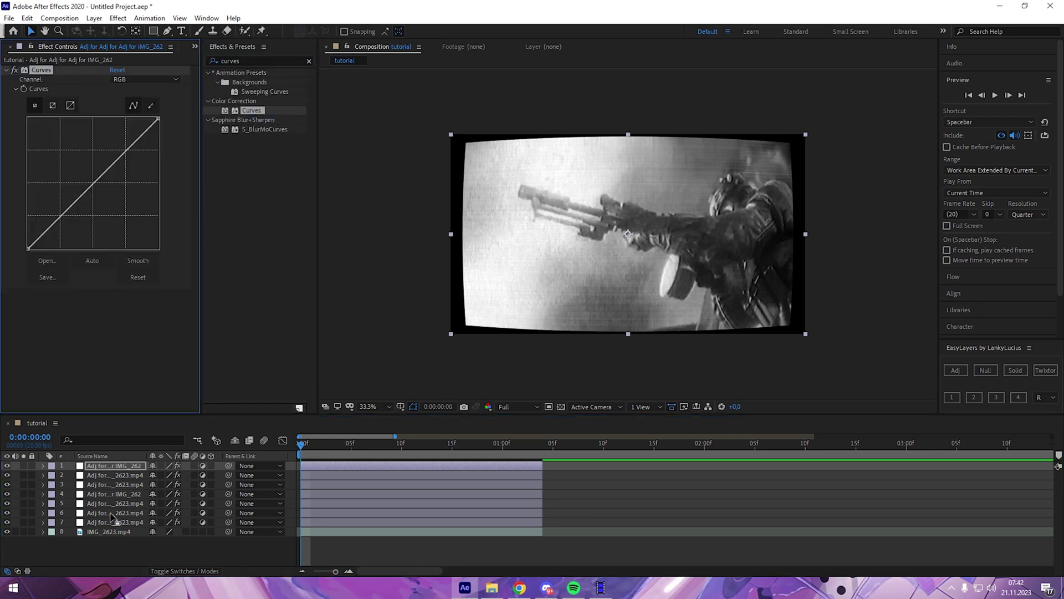
{"action": "left_click_drag", "start_coordinate": [111, 517], "coordinate": [109, 523]}
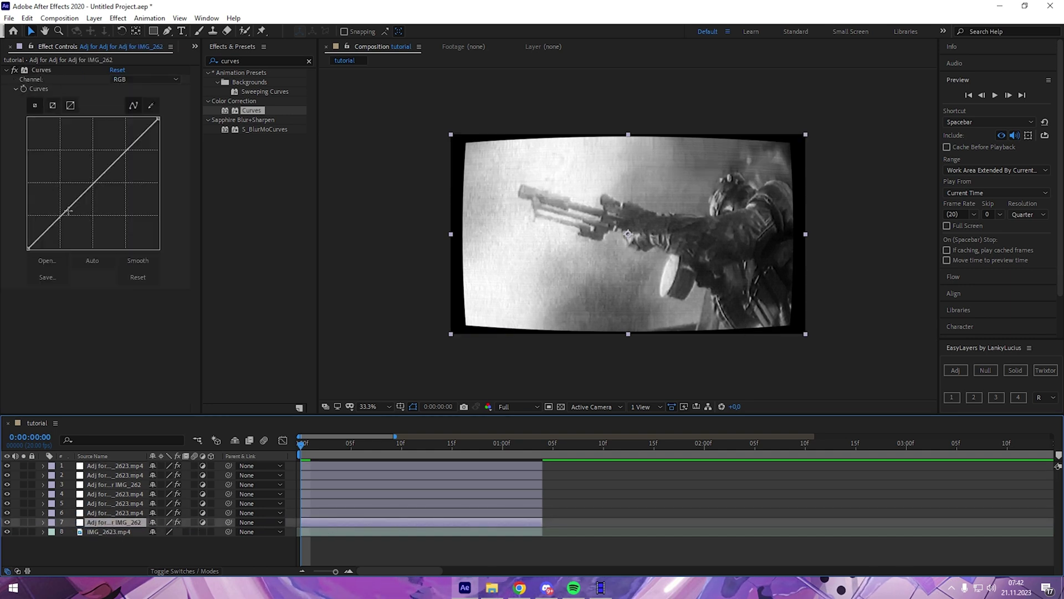
Shape the curve into a contrast-boosting S-curve, then add another adjustment layer.
{"action": "left_click_drag", "start_coordinate": [68, 210], "coordinate": [72, 214]}
{"action": "left_click_drag", "start_coordinate": [127, 161], "coordinate": [116, 148]}
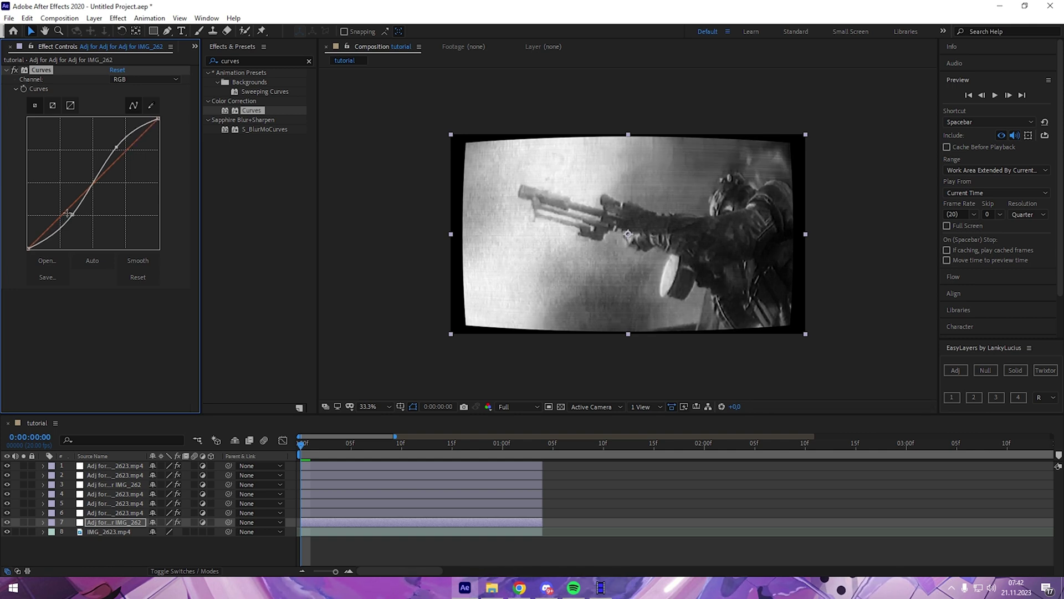
{"action": "left_click_drag", "start_coordinate": [68, 214], "coordinate": [73, 221]}
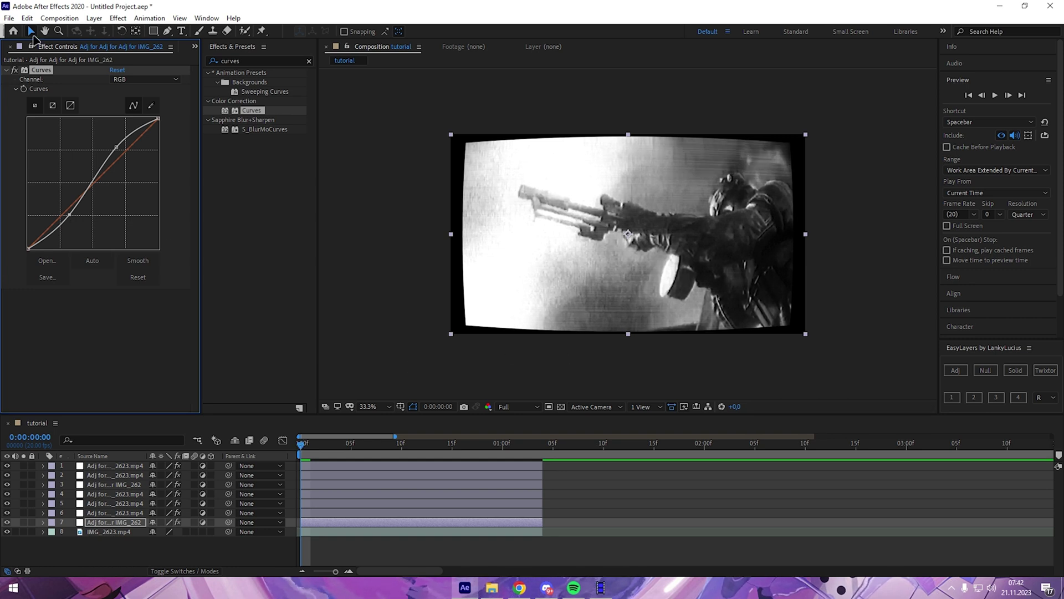
{"action": "left_click", "coordinate": [306, 447]}
{"action": "left_click_drag", "start_coordinate": [308, 447], "coordinate": [313, 448]}
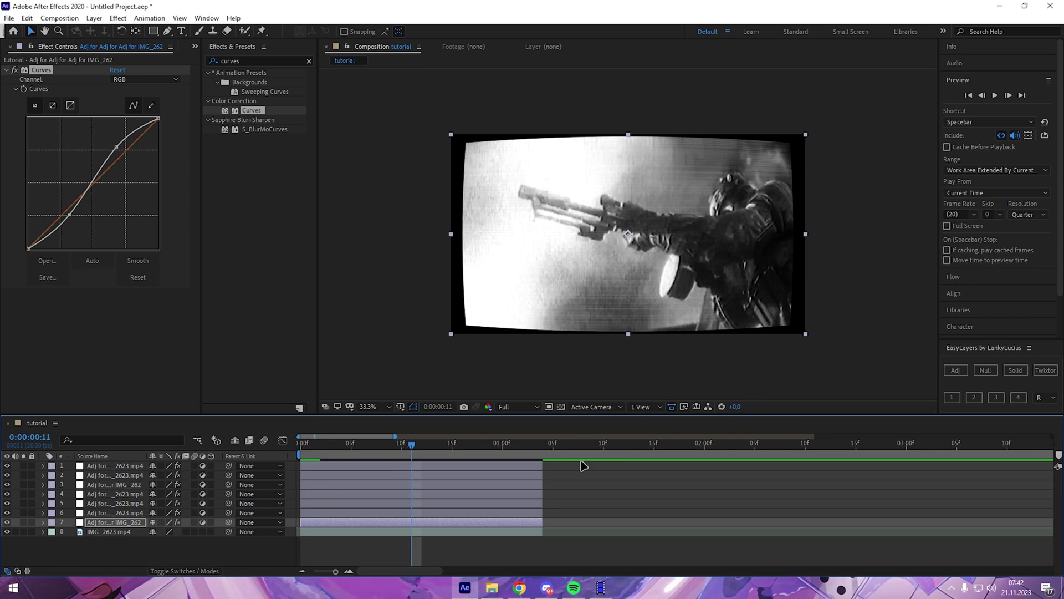
{"action": "left_click", "coordinate": [956, 370]}
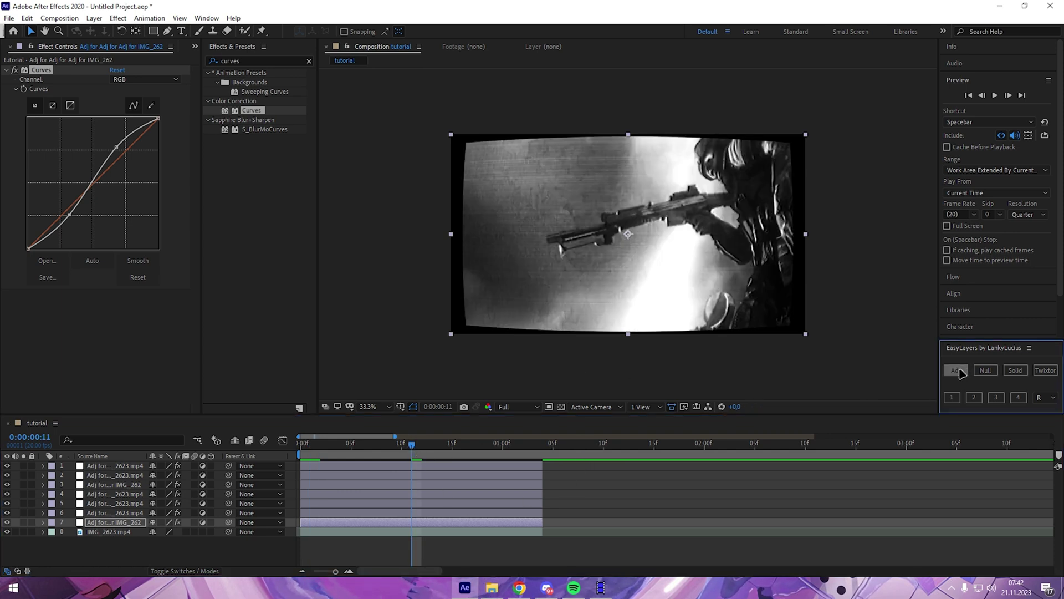
Apply S_Vignette to the new adjustment layer and flatten it by lowering Rel Height.
{"action": "left_click", "coordinate": [252, 61]}
{"action": "key", "text": "BackSpace"}
{"action": "key", "text": "BackSpace"}
{"action": "key", "text": "BackSpace"}
{"action": "type", "text": "vigne"}
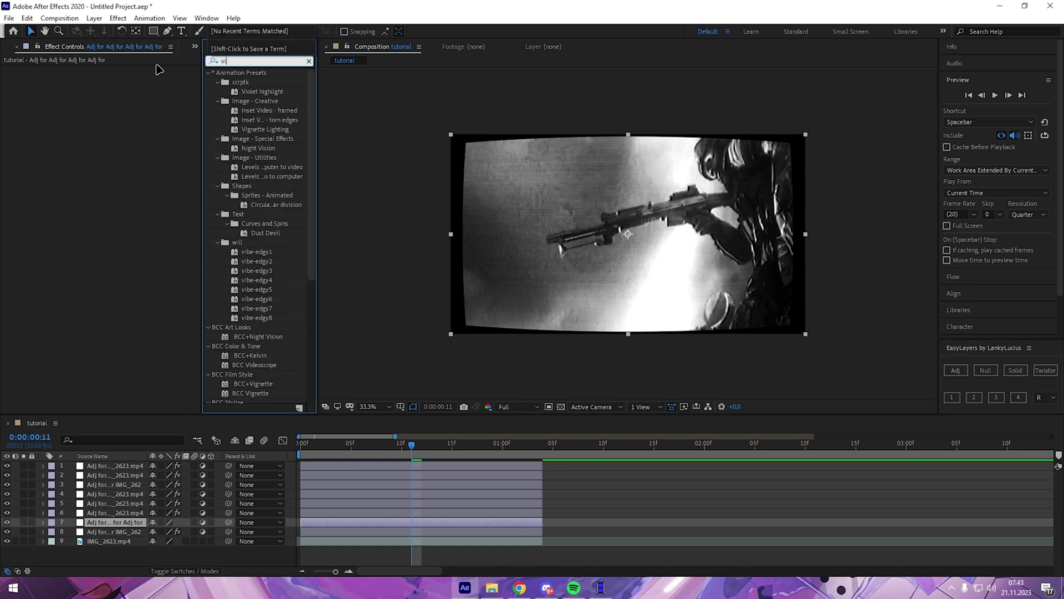
{"action": "left_click_drag", "start_coordinate": [228, 156], "coordinate": [157, 174]}
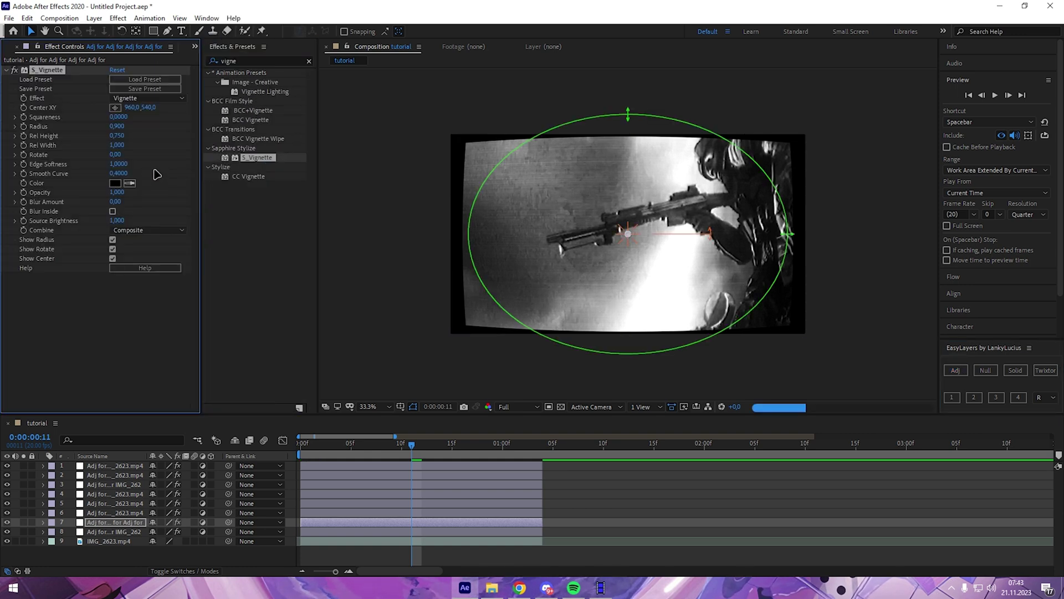
{"action": "left_click_drag", "start_coordinate": [628, 116], "coordinate": [627, 153]}
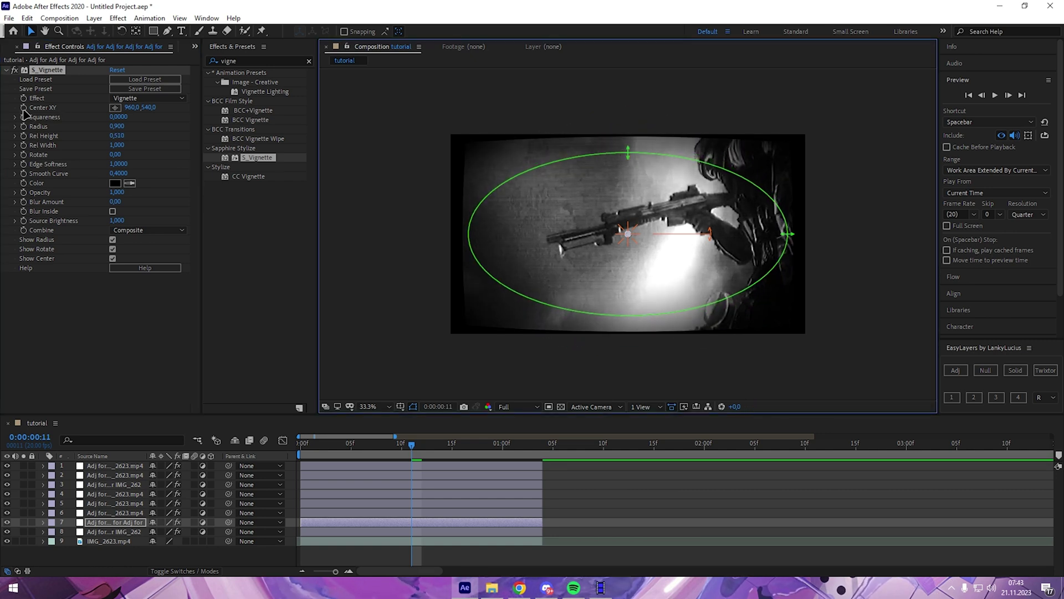
Keyframe the vignette's Center XY over the first frames, moving it down and back up.
{"action": "left_click", "coordinate": [301, 443]}
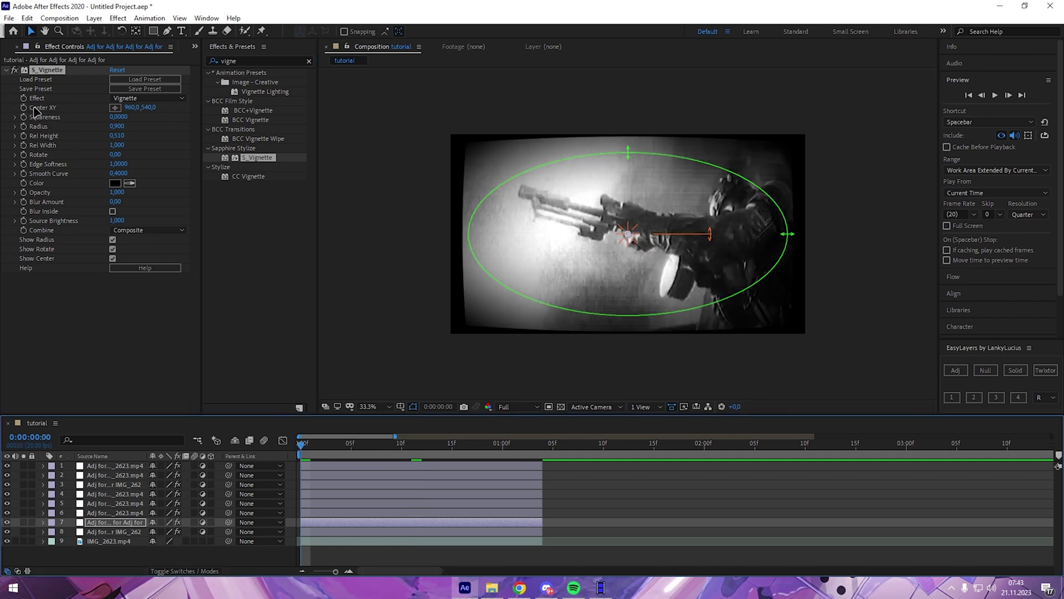
{"action": "left_click", "coordinate": [28, 111]}
{"action": "key", "text": "Page_Down"}
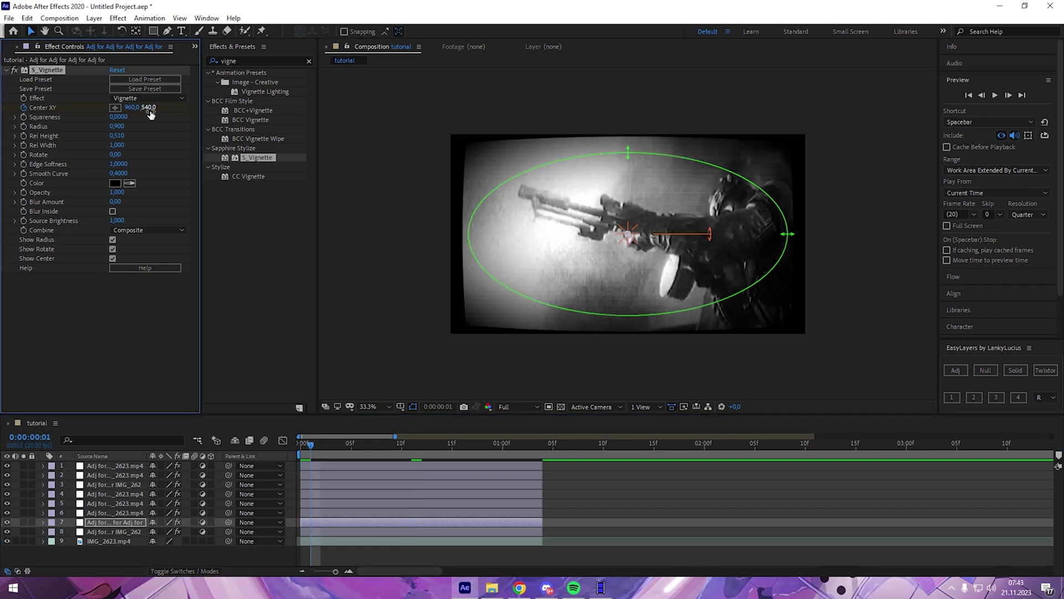
{"action": "left_click_drag", "start_coordinate": [150, 112], "coordinate": [332, 117]}
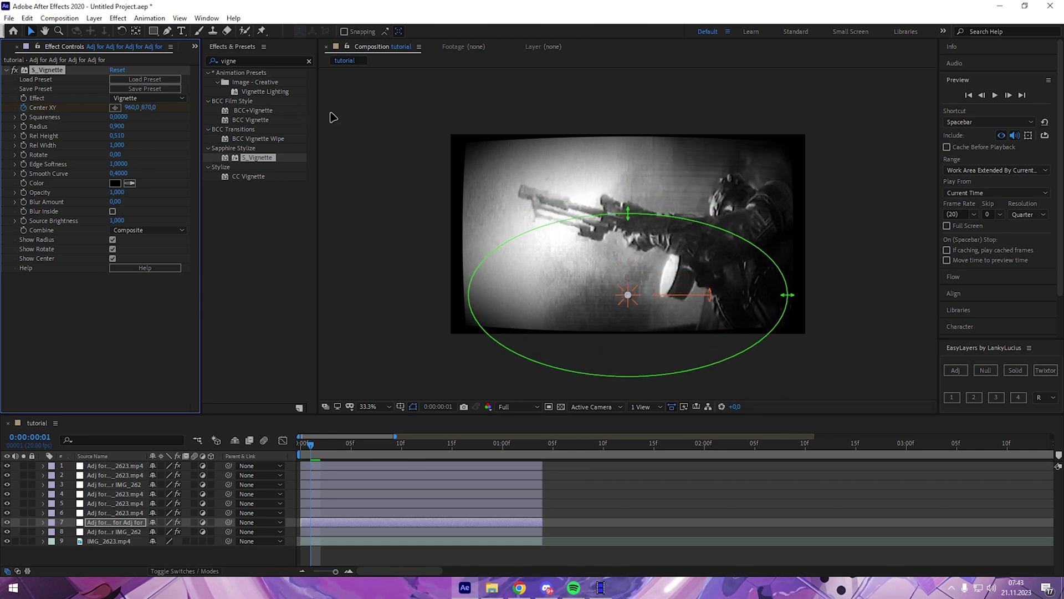
{"action": "key", "text": "Page_Down"}
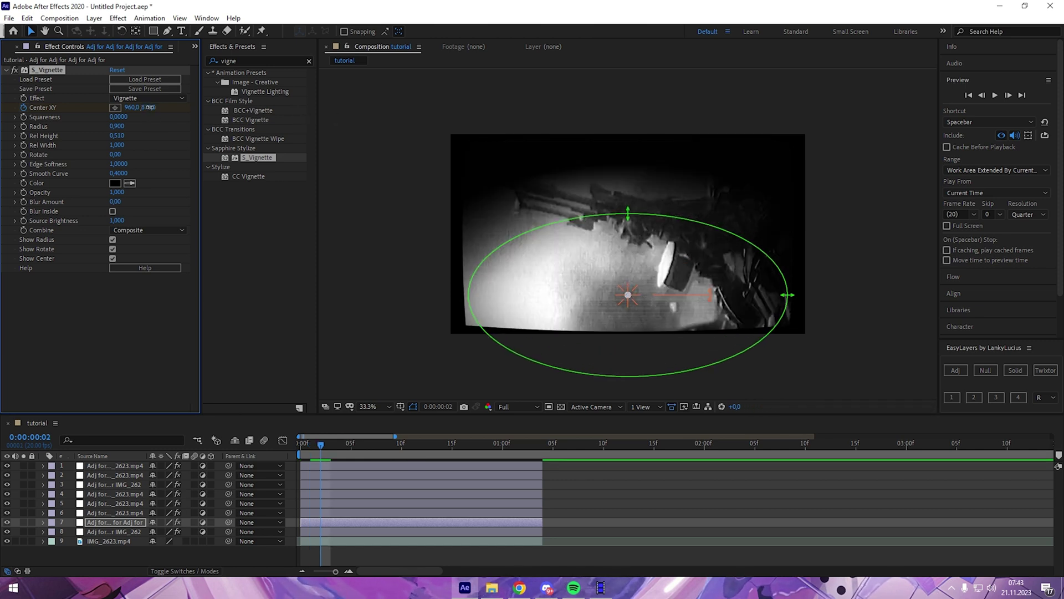
{"action": "mouse_move", "coordinate": [147, 108]}
{"action": "left_mouse_down"}
{"action": "mouse_move", "coordinate": [157, 109]}
{"action": "mouse_move", "coordinate": [24, 116]}
{"action": "mouse_move", "coordinate": [33, 128]}
{"action": "left_mouse_up"}
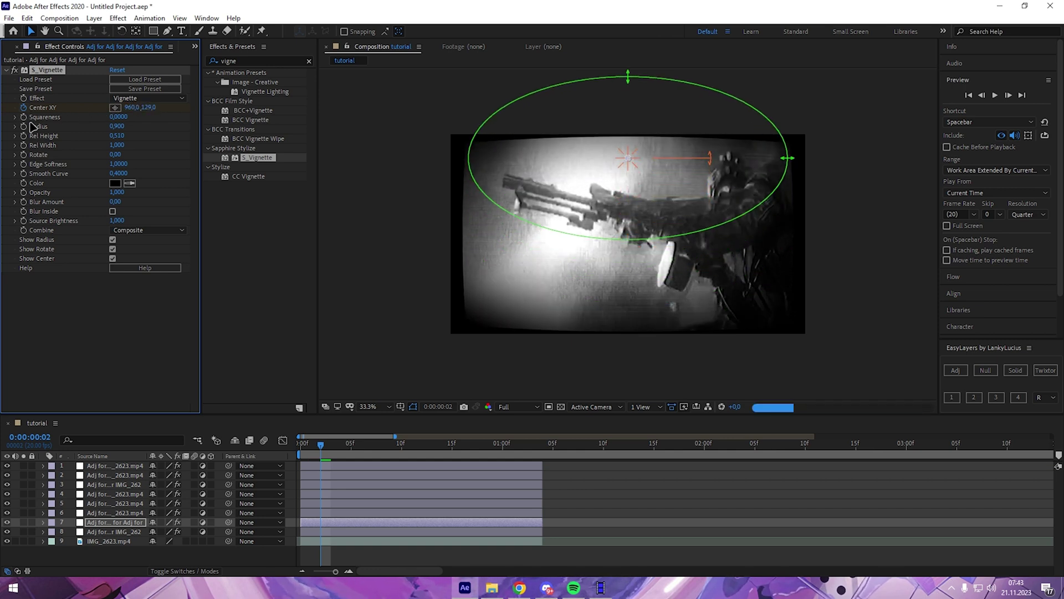
Continue keyframing the bouncing vignette centre frame by frame up to 1:03.
{"action": "key", "text": "u"}
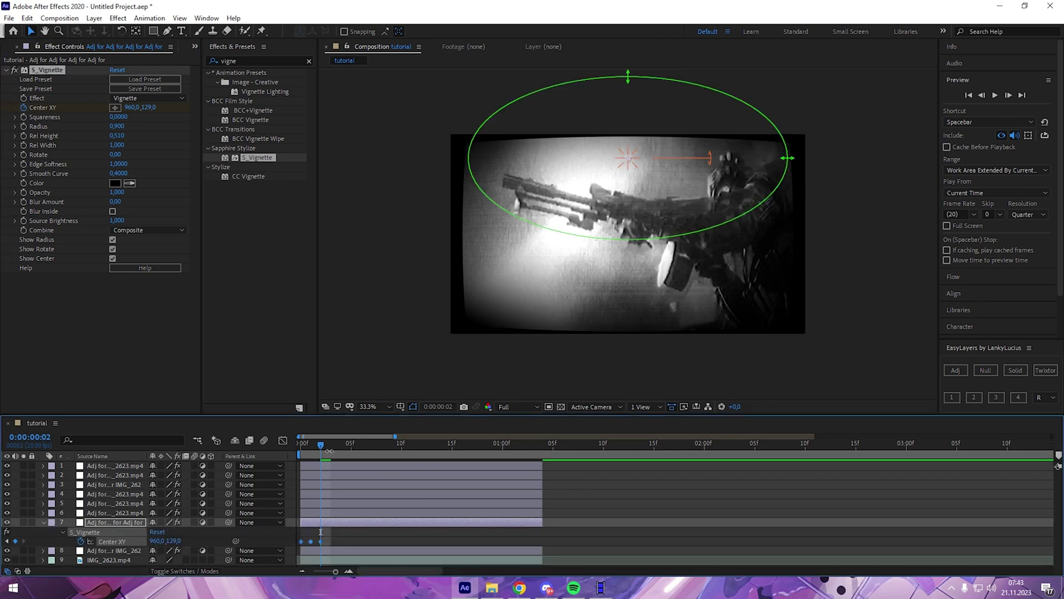
{"action": "left_click", "coordinate": [331, 448]}
{"action": "left_click_drag", "start_coordinate": [332, 448], "coordinate": [502, 452]}
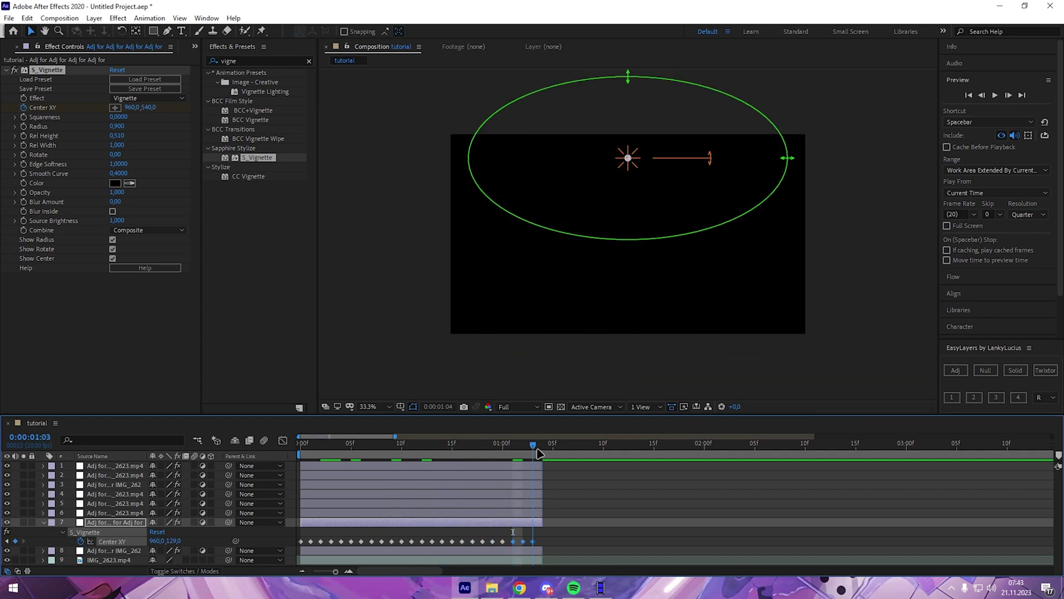
{"action": "left_click_drag", "start_coordinate": [502, 452], "coordinate": [544, 454]}
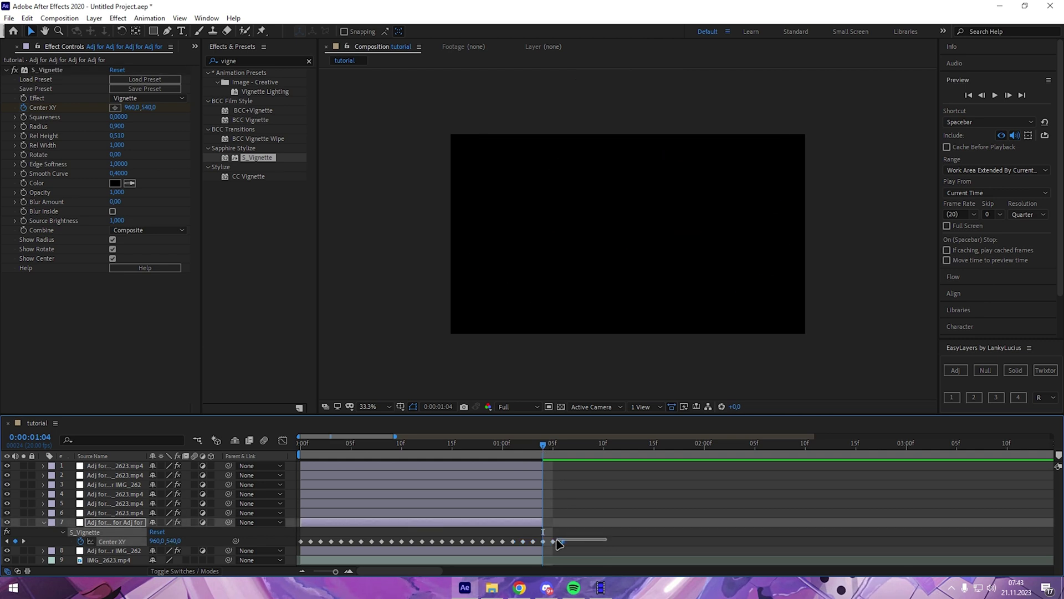
{"action": "left_click_drag", "start_coordinate": [596, 537], "coordinate": [300, 558]}
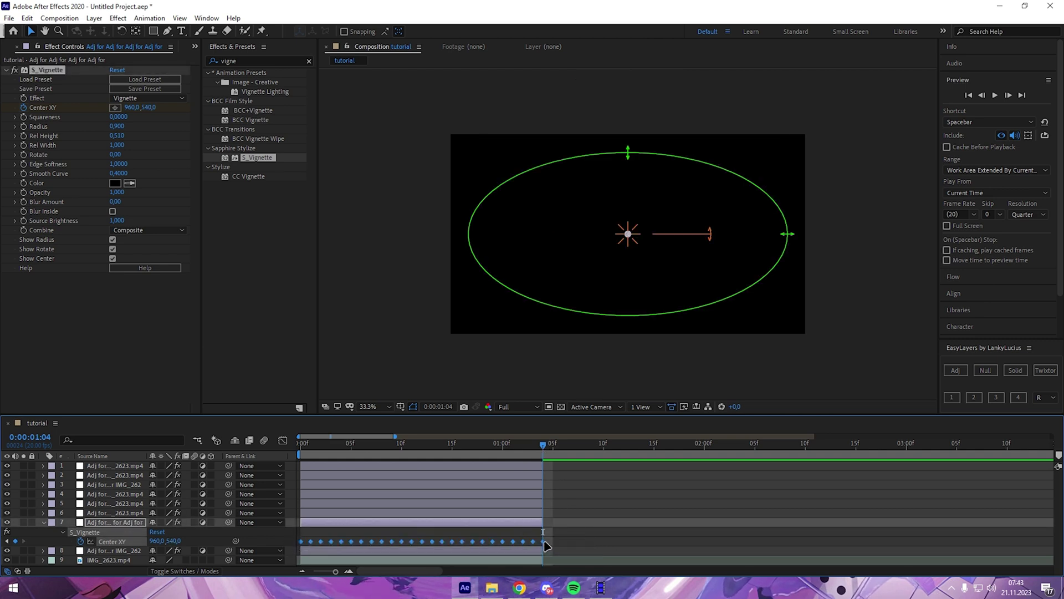
{"action": "key", "text": "ctrl+z"}
{"action": "key", "text": "ctrl+z"}
{"action": "key", "text": "ctrl+z"}
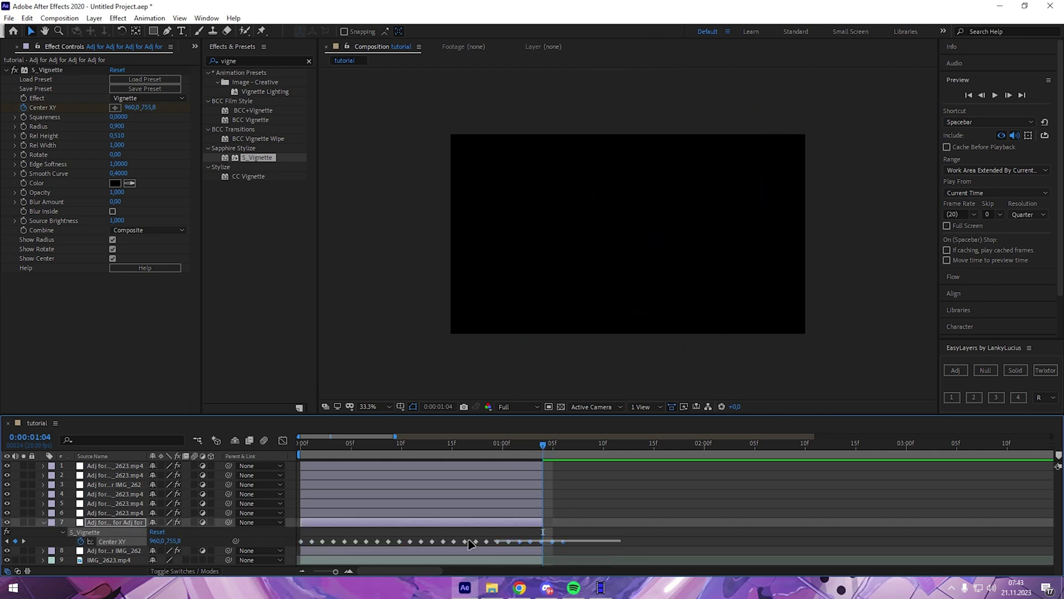
{"action": "key", "text": "ctrl+z"}
{"action": "key", "text": "ctrl+z"}
{"action": "key", "text": "Home"}
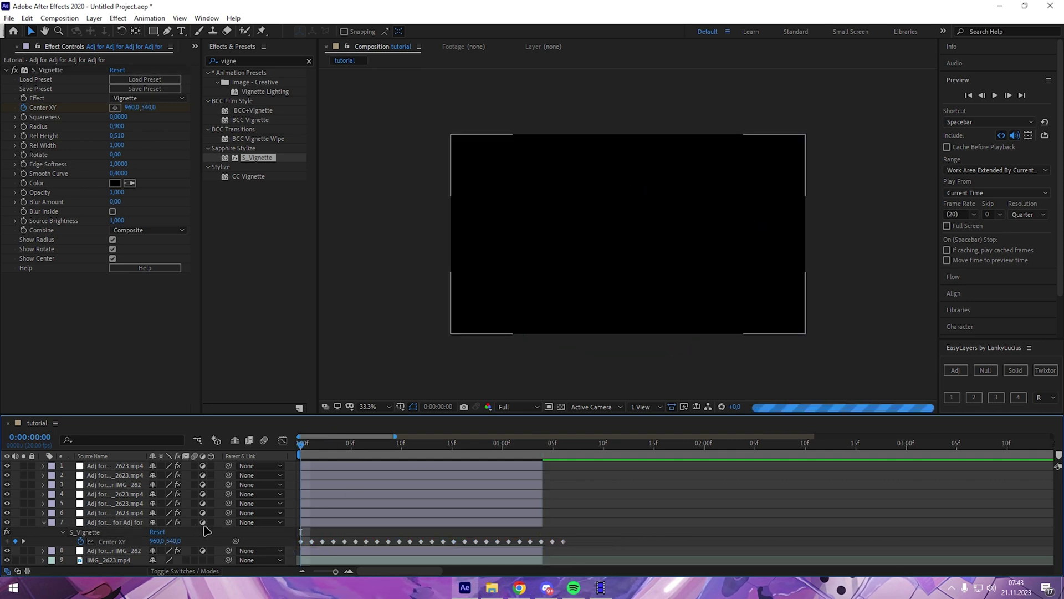
Switch layer 7's S_Vignette blend mode to Overlay and lower its Opacity to 87%.
{"action": "left_click", "coordinate": [205, 572]}
{"action": "left_click", "coordinate": [166, 522]}
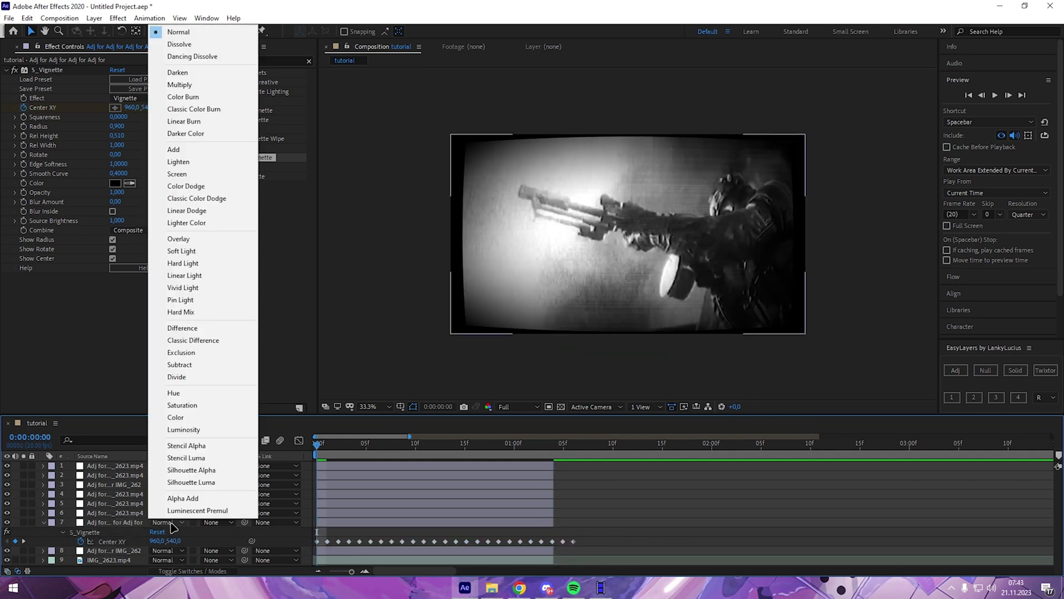
{"action": "left_click", "coordinate": [209, 238]}
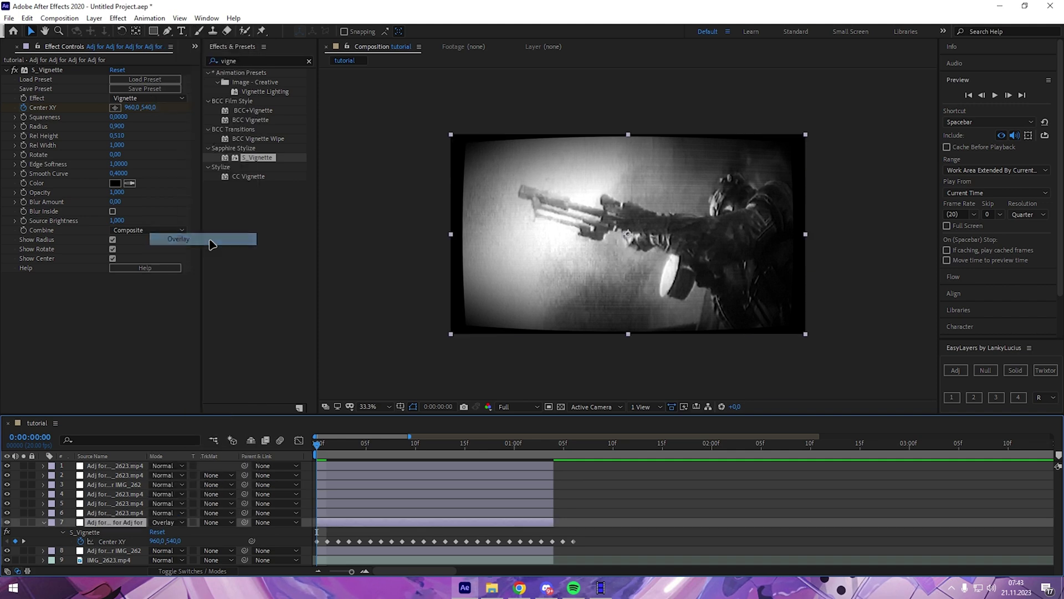
{"action": "key", "text": "space"}
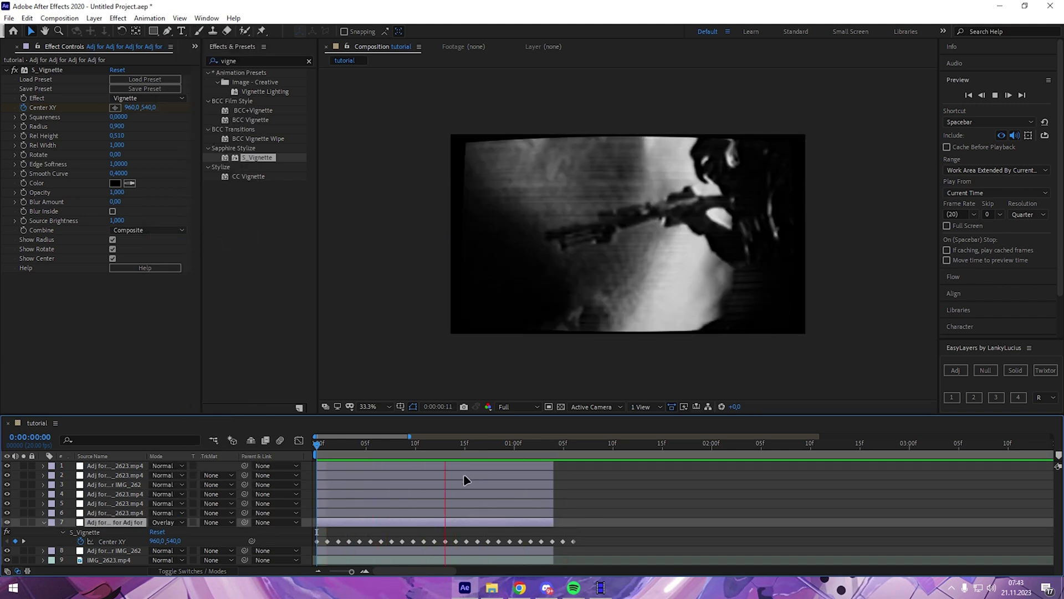
{"action": "key", "text": "space"}
{"action": "key", "text": "space"}
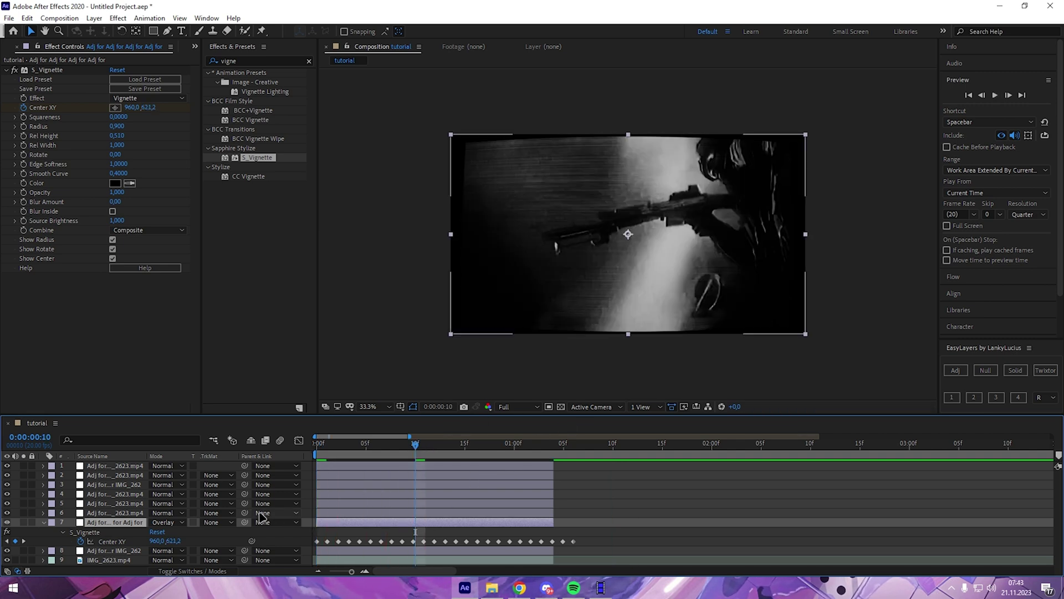
{"action": "key", "text": "t"}
{"action": "left_click_drag", "start_coordinate": [161, 531], "coordinate": [147, 532]}
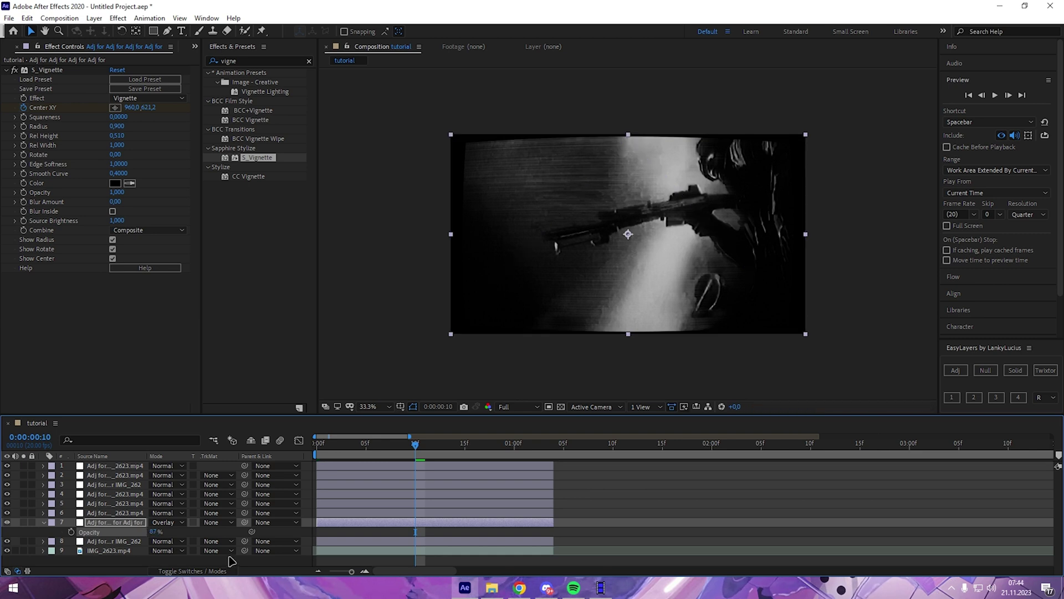
Move the Curves layer above the Overlay vignette layer and review the upper layers' effects.
{"action": "left_click", "coordinate": [400, 541]}
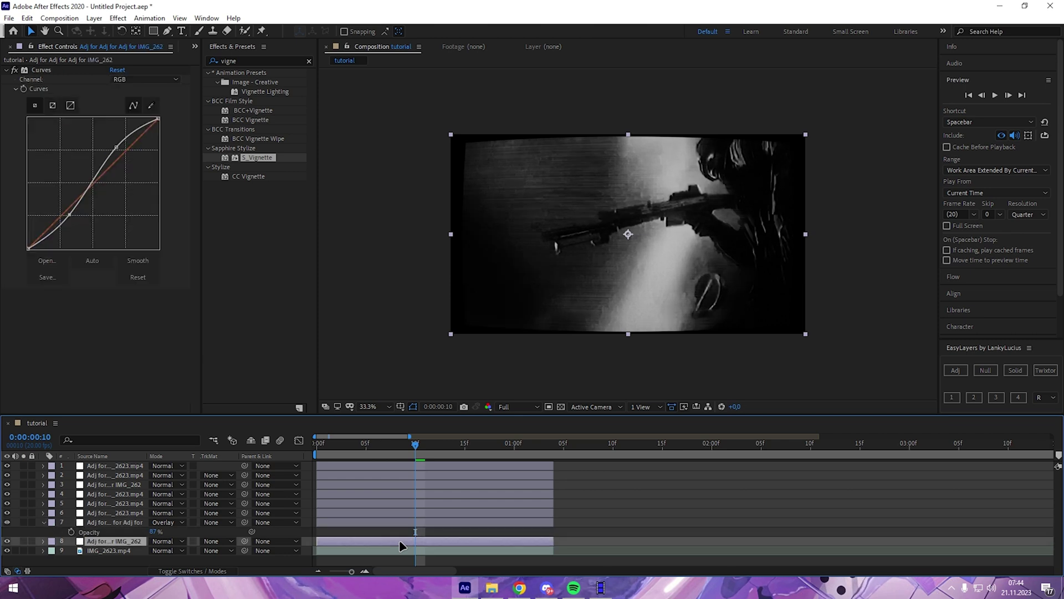
{"action": "left_click_drag", "start_coordinate": [118, 542], "coordinate": [124, 523]}
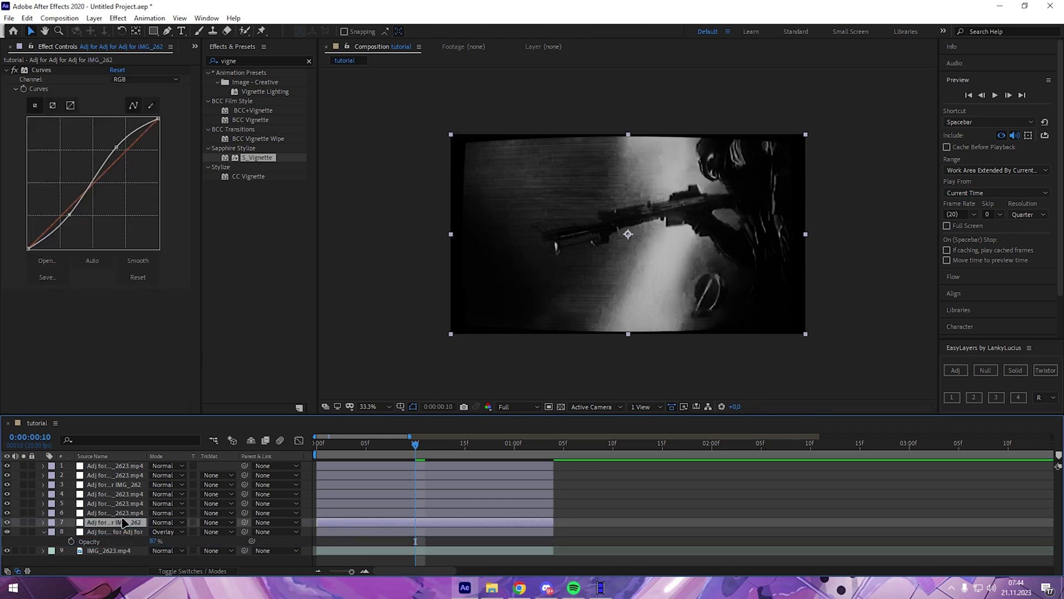
{"action": "left_click", "coordinate": [412, 509]}
{"action": "left_click", "coordinate": [414, 502]}
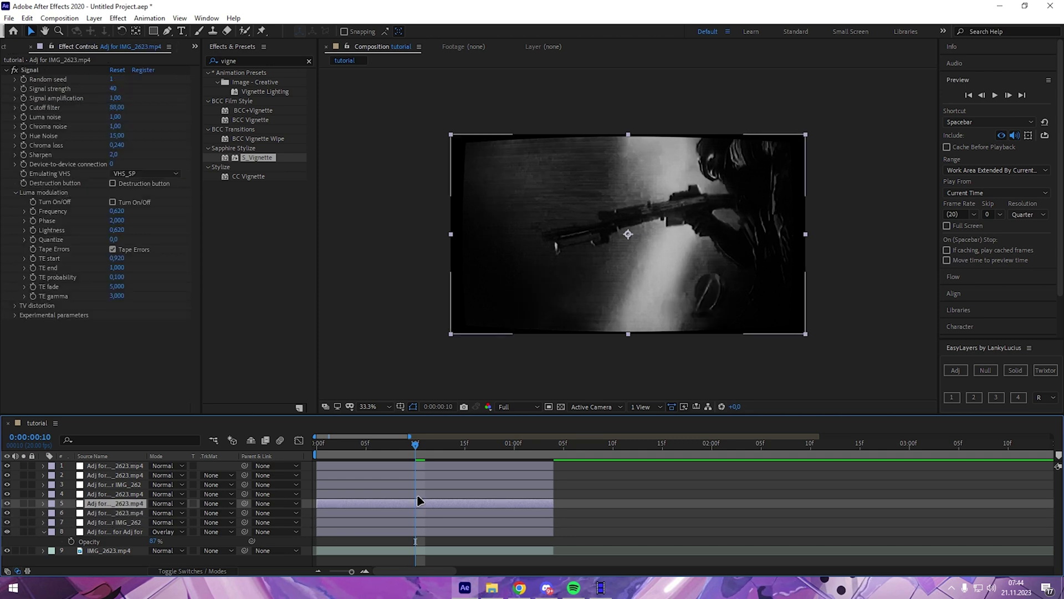
{"action": "left_click", "coordinate": [417, 493]}
{"action": "left_click", "coordinate": [422, 485]}
{"action": "left_click", "coordinate": [424, 475]}
{"action": "left_click", "coordinate": [425, 466]}
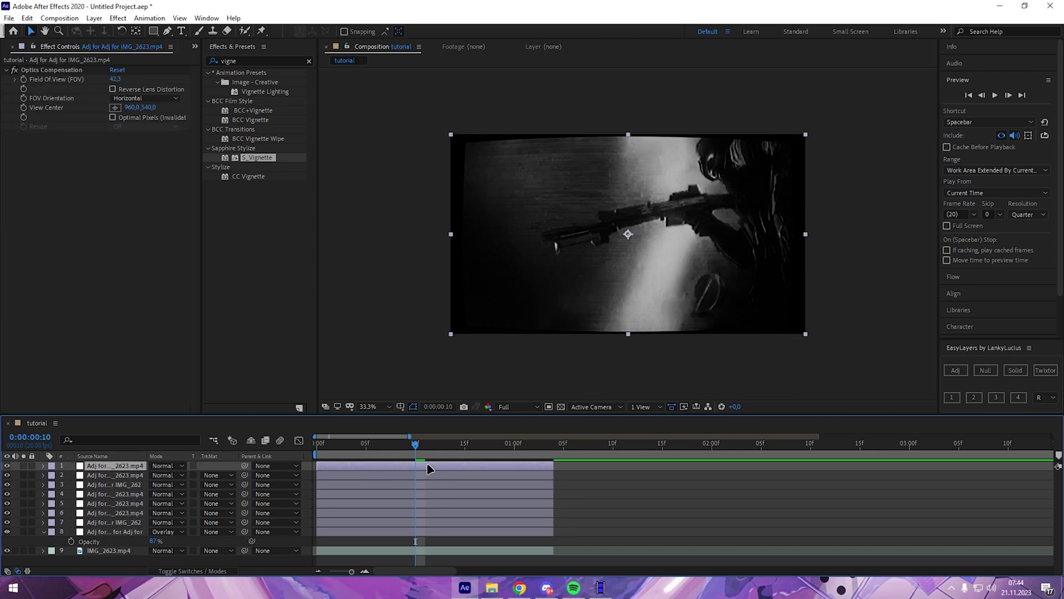
{"action": "left_click", "coordinate": [388, 532]}
Add a new adjustment layer above the vignette and apply Deep Glow to it.
{"action": "left_click", "coordinate": [955, 370]}
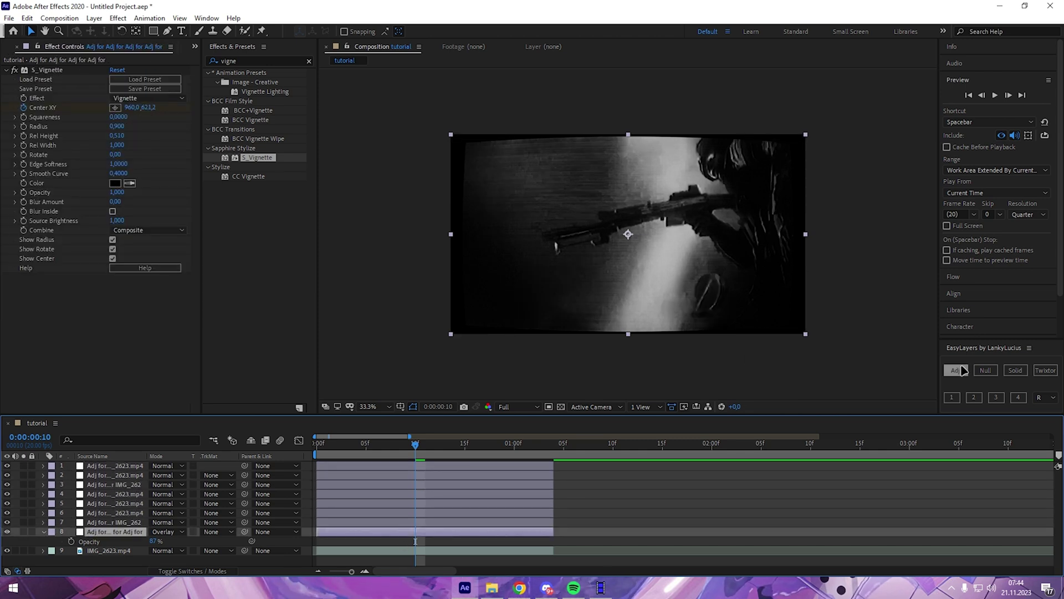
{"action": "left_click", "coordinate": [247, 61]}
{"action": "type", "text": "dee"}
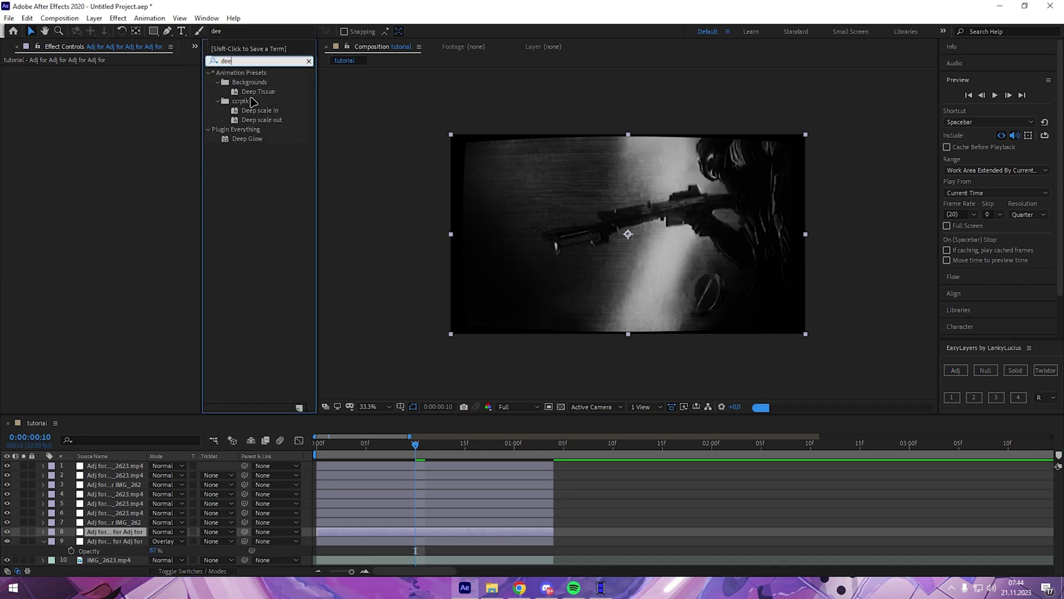
{"action": "left_click_drag", "start_coordinate": [247, 139], "coordinate": [240, 157]}
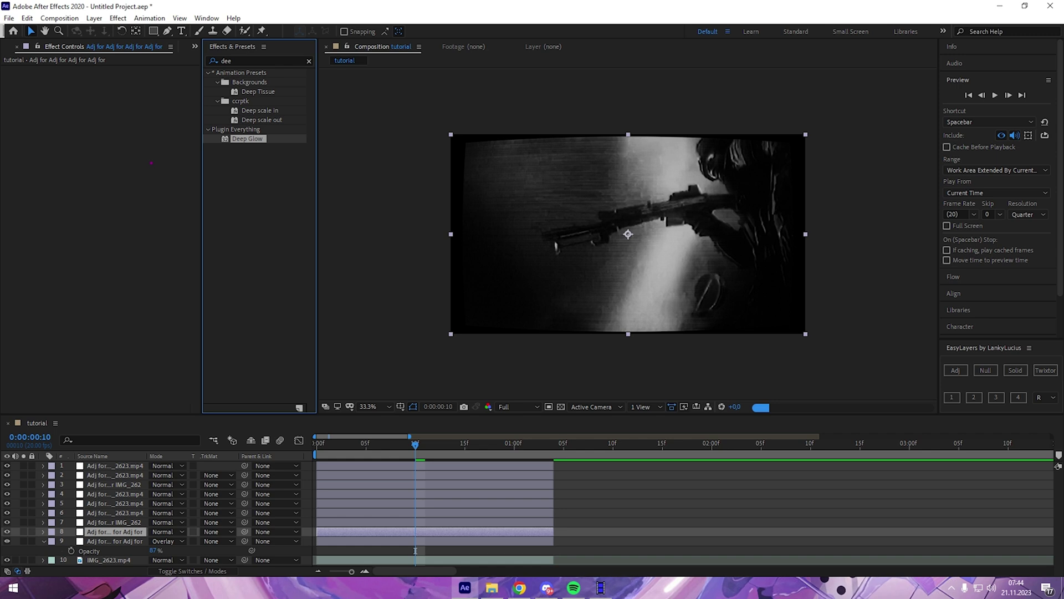
{"action": "left_click_drag", "start_coordinate": [240, 156], "coordinate": [474, 326]}
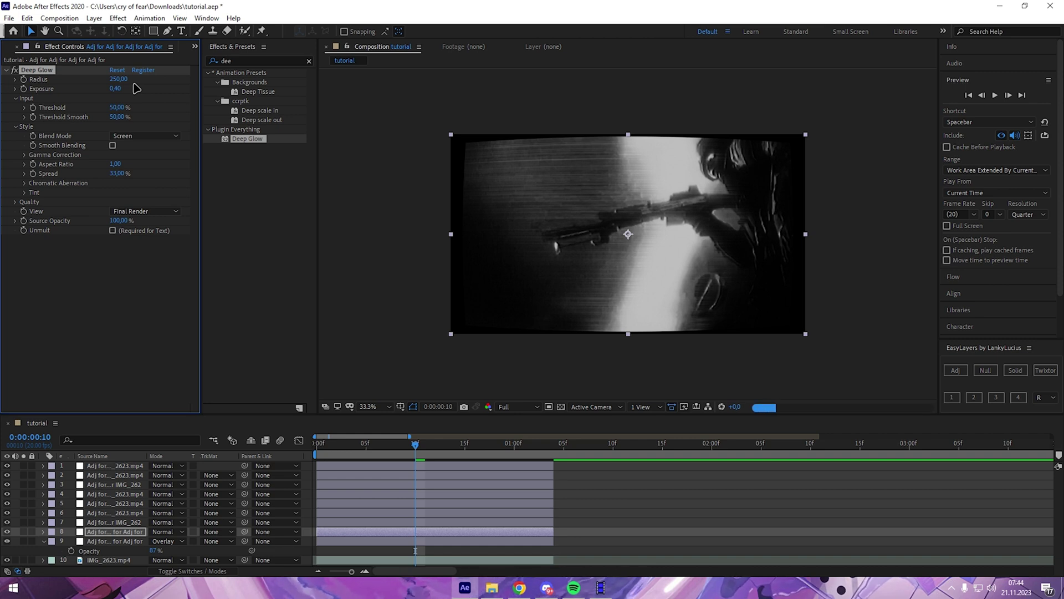
Soften the Curves effect by straightening and slightly lifting the curve's low end, then preview.
{"action": "left_click", "coordinate": [407, 521]}
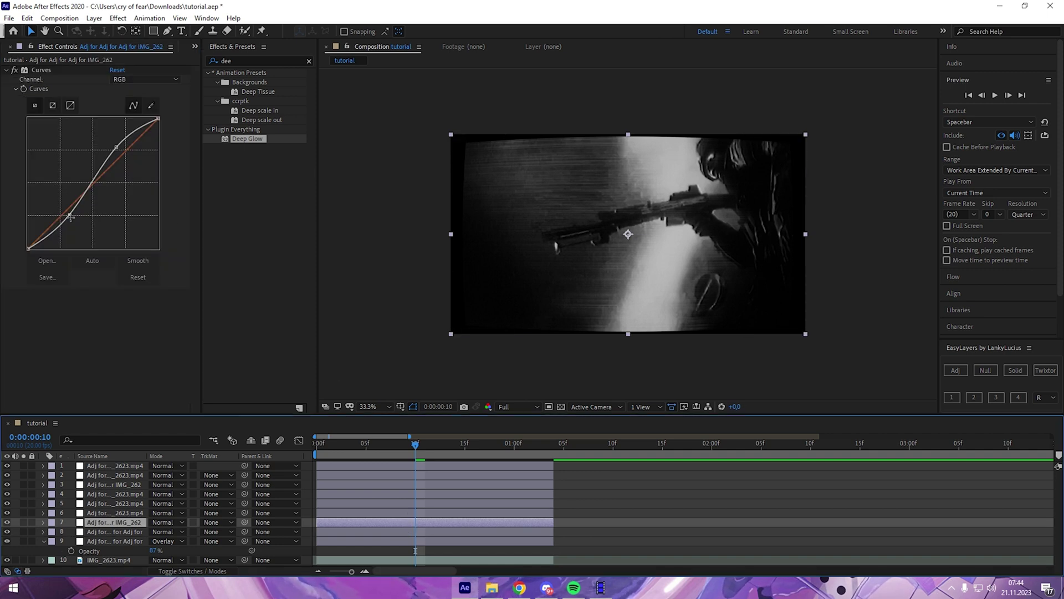
{"action": "left_click_drag", "start_coordinate": [69, 214], "coordinate": [58, 213]}
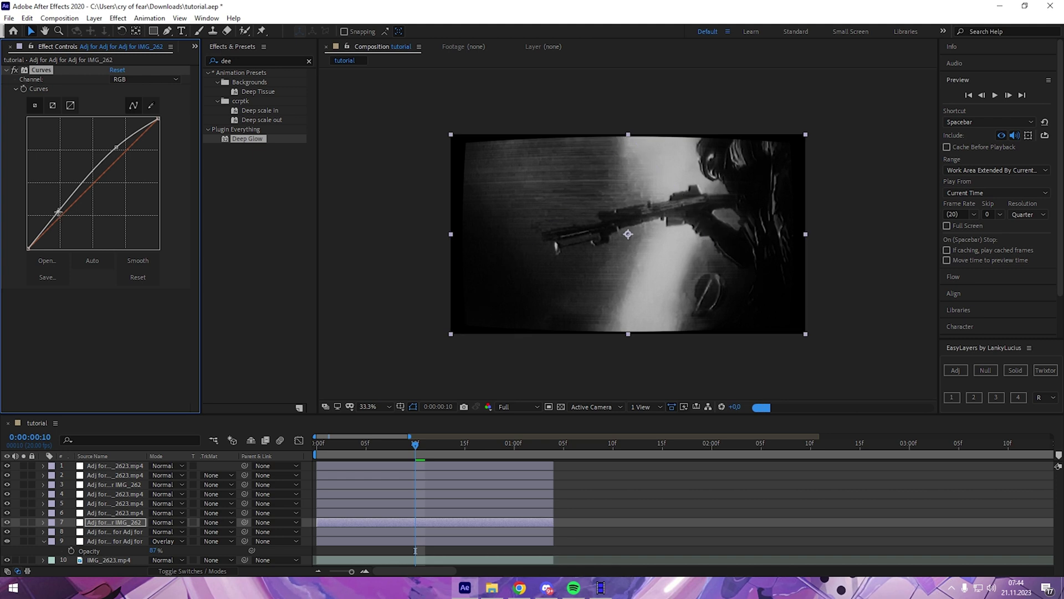
{"action": "left_click_drag", "start_coordinate": [51, 213], "coordinate": [52, 210]}
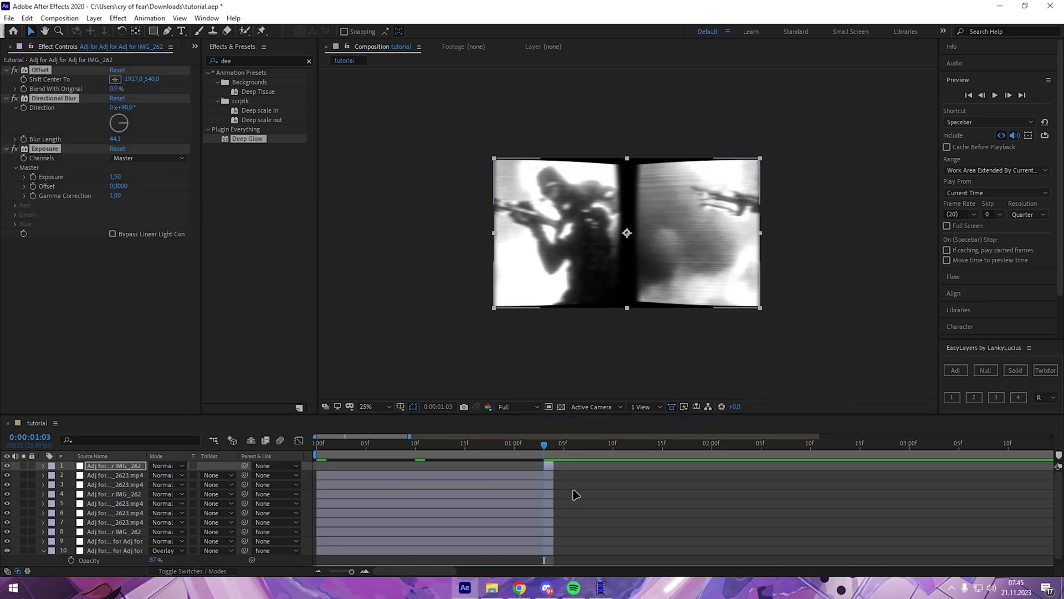
{"action": "key", "text": "space"}
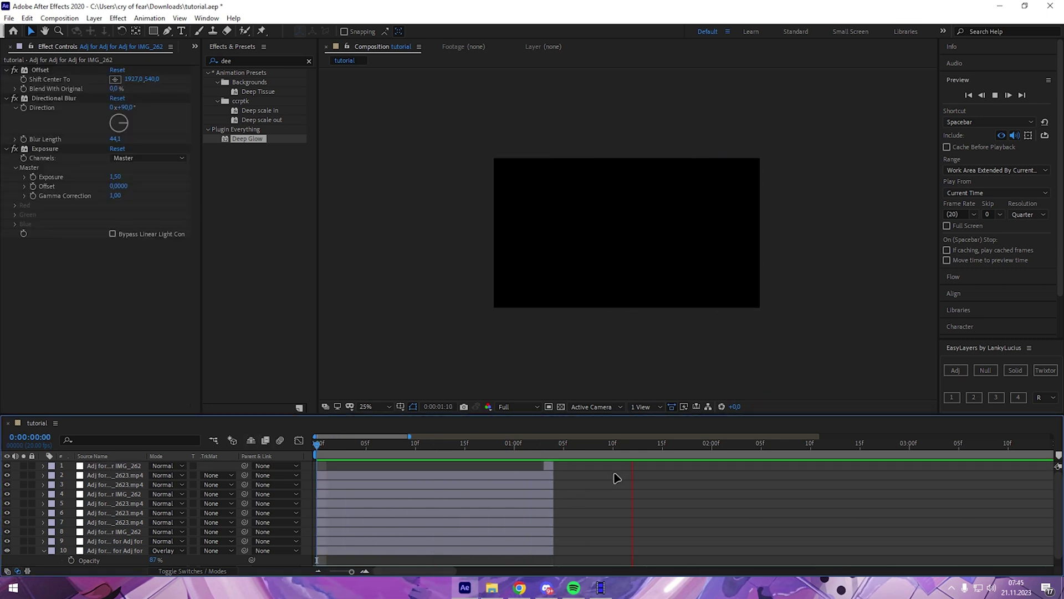
{"action": "key", "text": "space"}
Move the blur transition layer down one place, preview from 1:03, and add an adjustment layer.
{"action": "mouse_move", "coordinate": [110, 466]}
{"action": "left_mouse_down"}
{"action": "mouse_move", "coordinate": [116, 476]}
{"action": "mouse_move", "coordinate": [225, 477]}
{"action": "left_mouse_up"}
{"action": "left_click", "coordinate": [544, 447]}
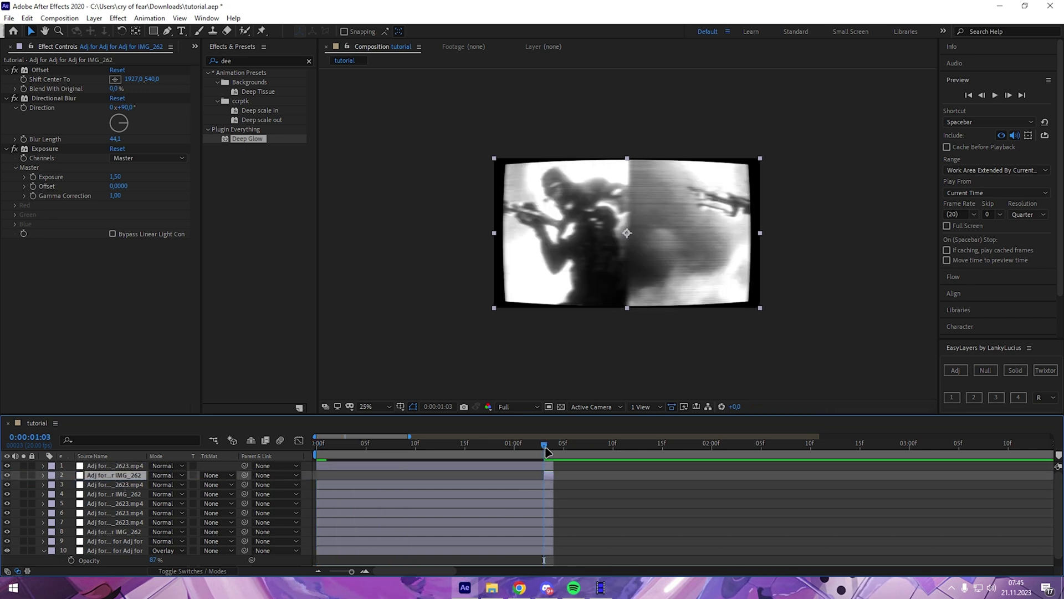
{"action": "key", "text": "space"}
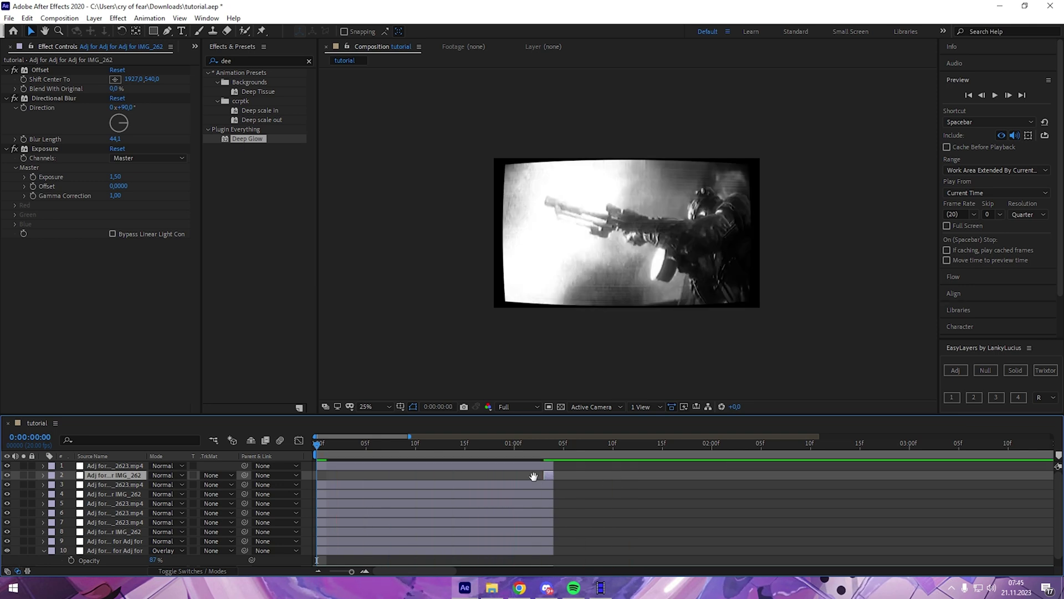
{"action": "key", "text": "space"}
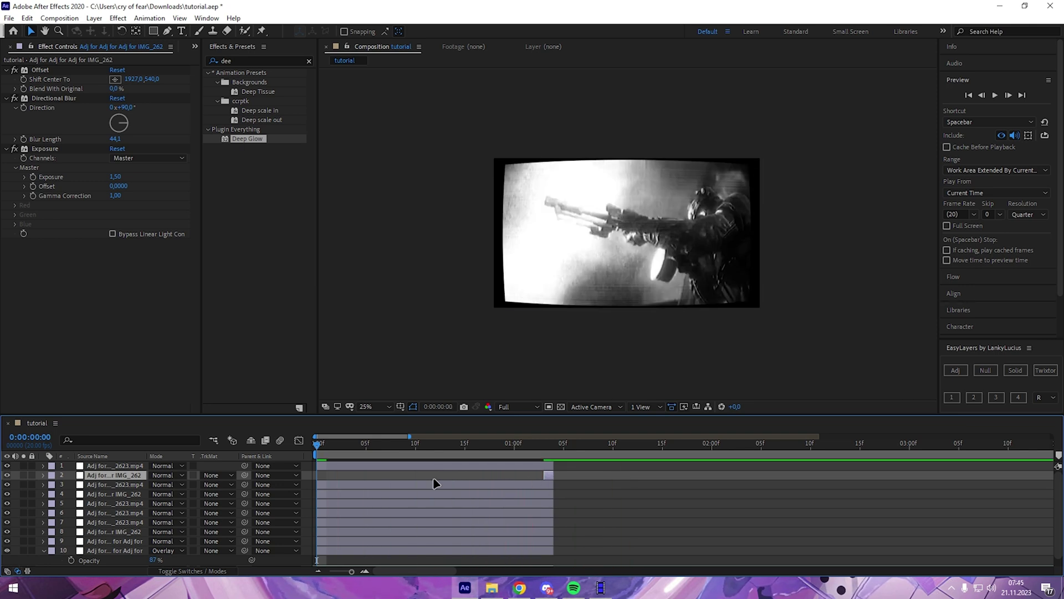
{"action": "left_click", "coordinate": [442, 484]}
{"action": "left_click", "coordinate": [954, 371]}
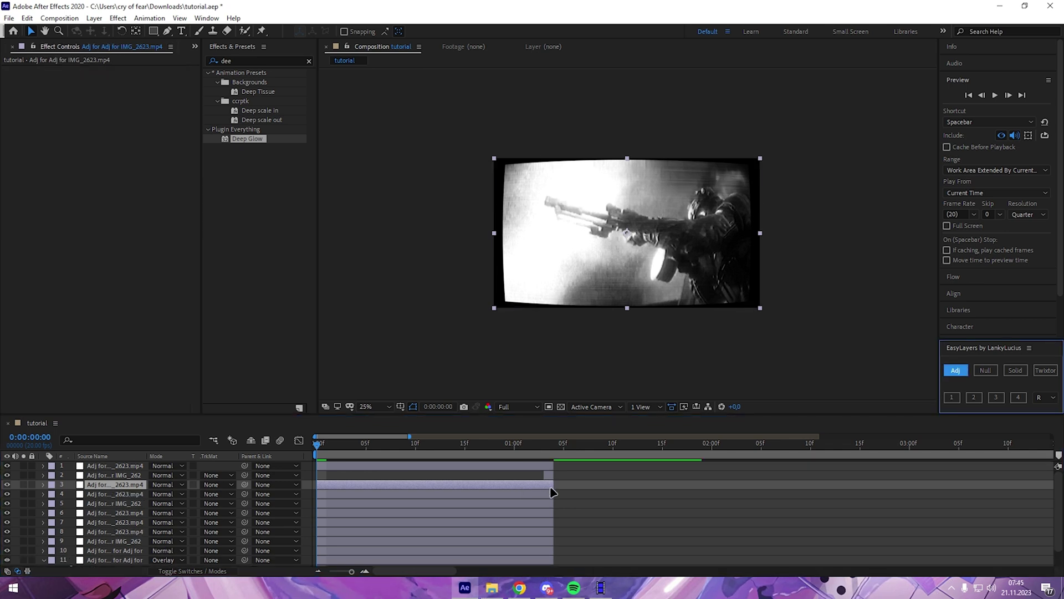
Trim the new adjustment layer to a few frames and apply Modulation with Omega 0,520.
{"action": "left_click_drag", "start_coordinate": [553, 492], "coordinate": [340, 486]}
{"action": "left_click", "coordinate": [327, 492]}
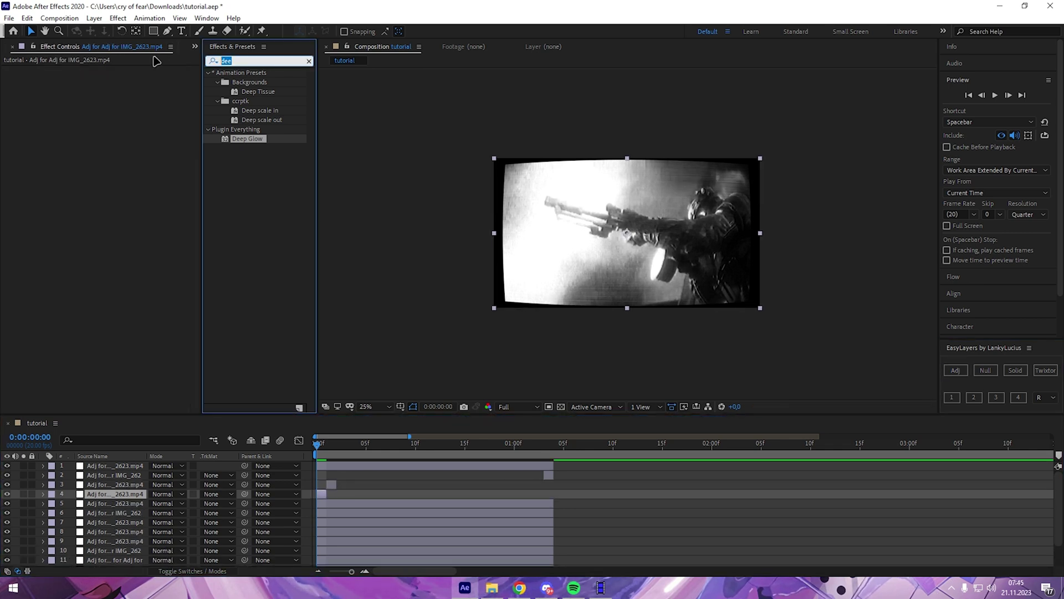
{"action": "left_click", "coordinate": [255, 61]}
{"action": "type", "text": "modulatio"}
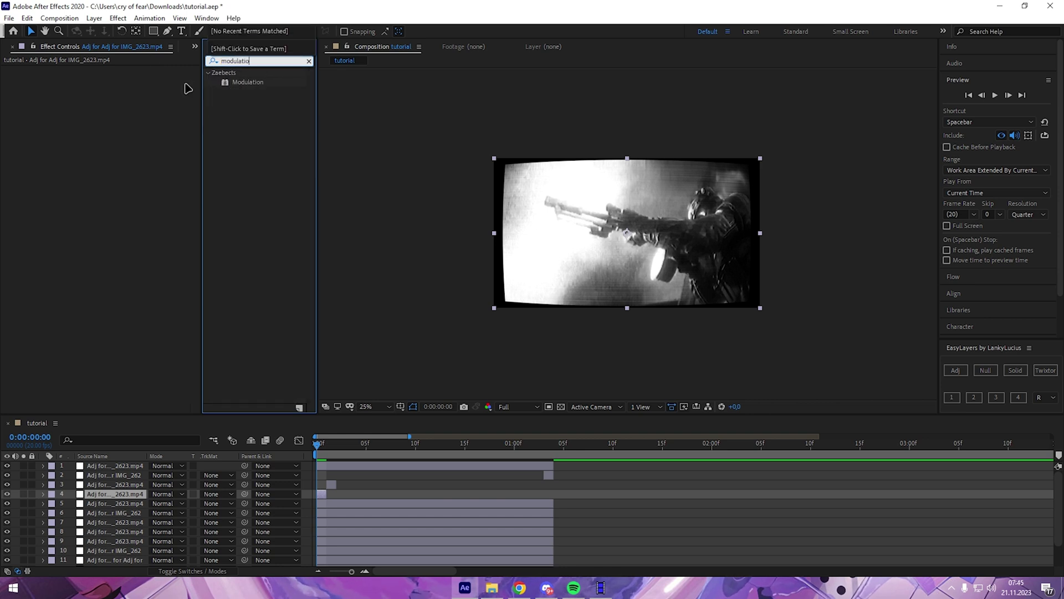
{"action": "double_click", "coordinate": [229, 82]}
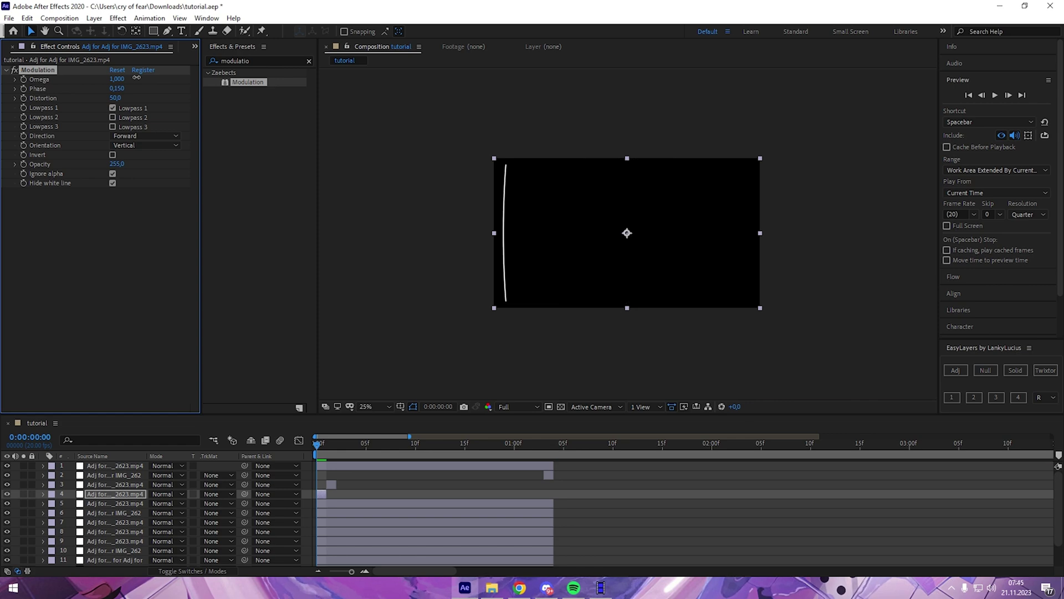
{"action": "left_click_drag", "start_coordinate": [113, 79], "coordinate": [114, 92]}
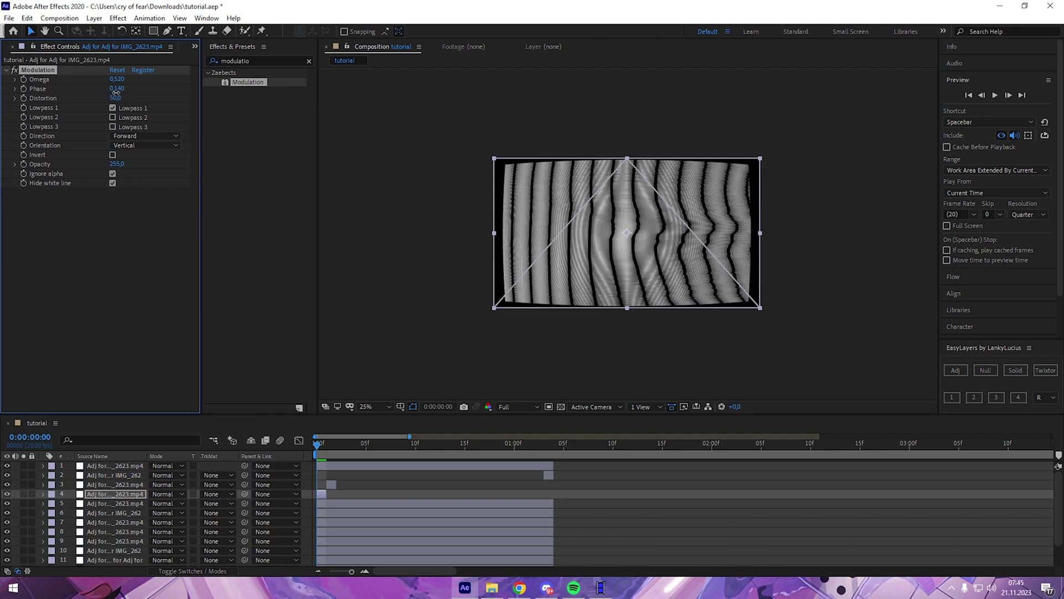
{"action": "scroll", "coordinate": [342, 490], "scroll_direction": "up", "scroll_amount": 2, "text": "alt"}
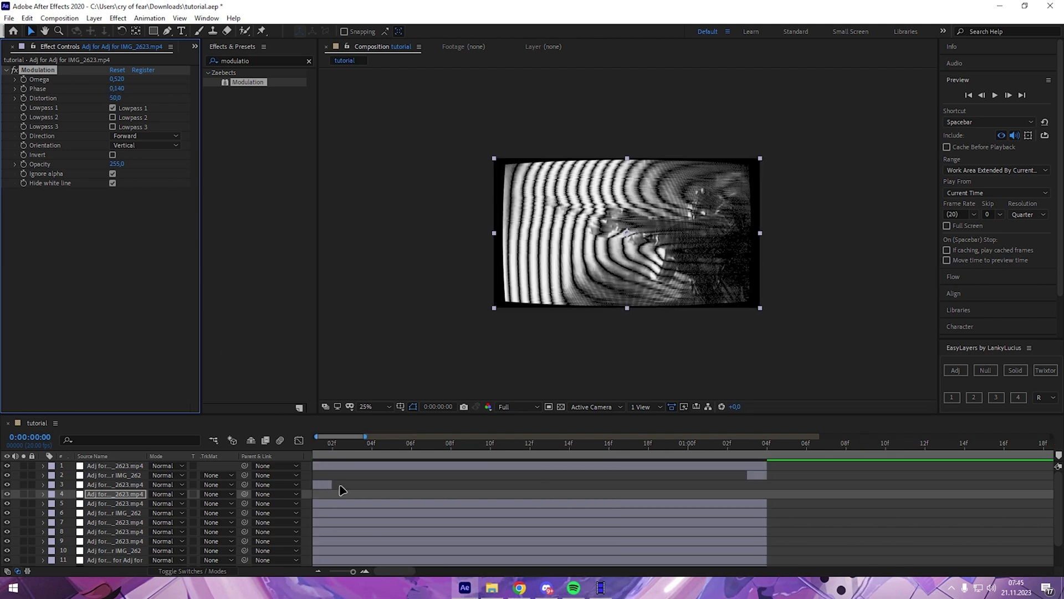
{"action": "left_click_drag", "start_coordinate": [413, 573], "coordinate": [370, 491]}
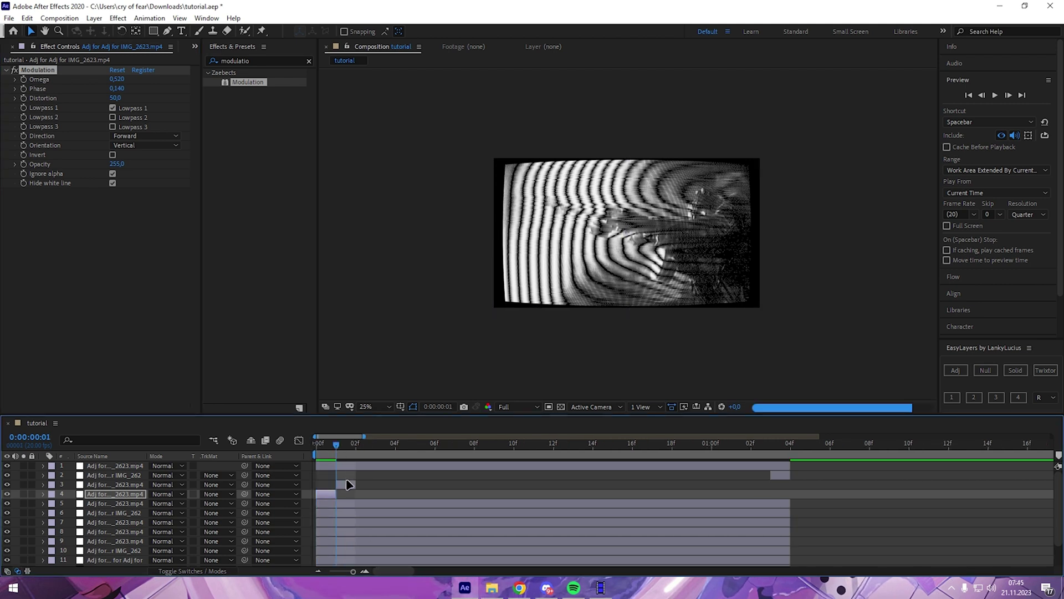
Select layer 3's glitch flash and preview the opening frames.
{"action": "left_click", "coordinate": [348, 485]}
{"action": "left_click", "coordinate": [132, 113]}
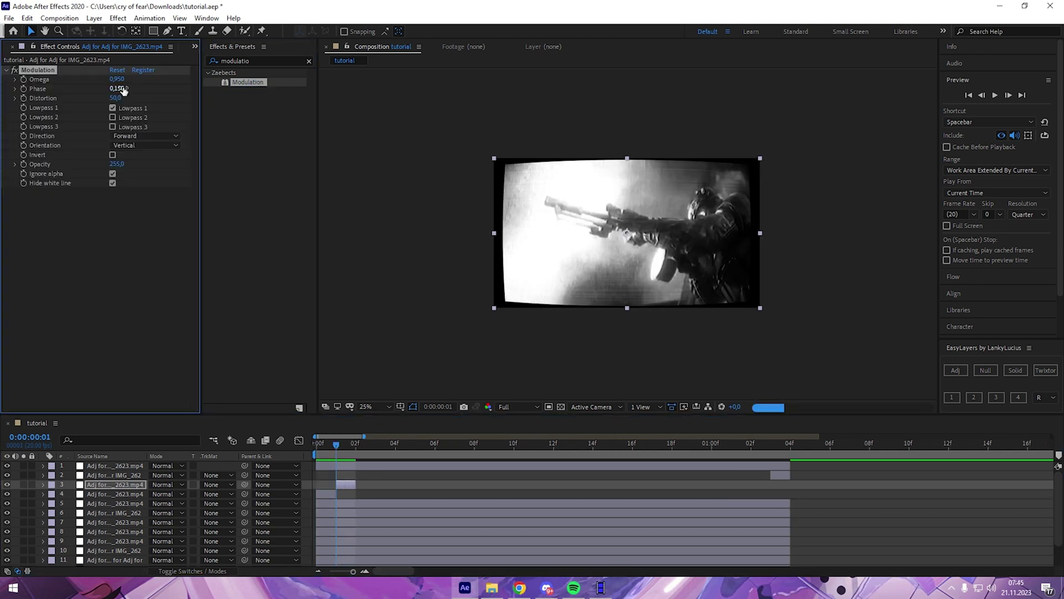
{"action": "left_click", "coordinate": [322, 448]}
{"action": "key", "text": "space"}
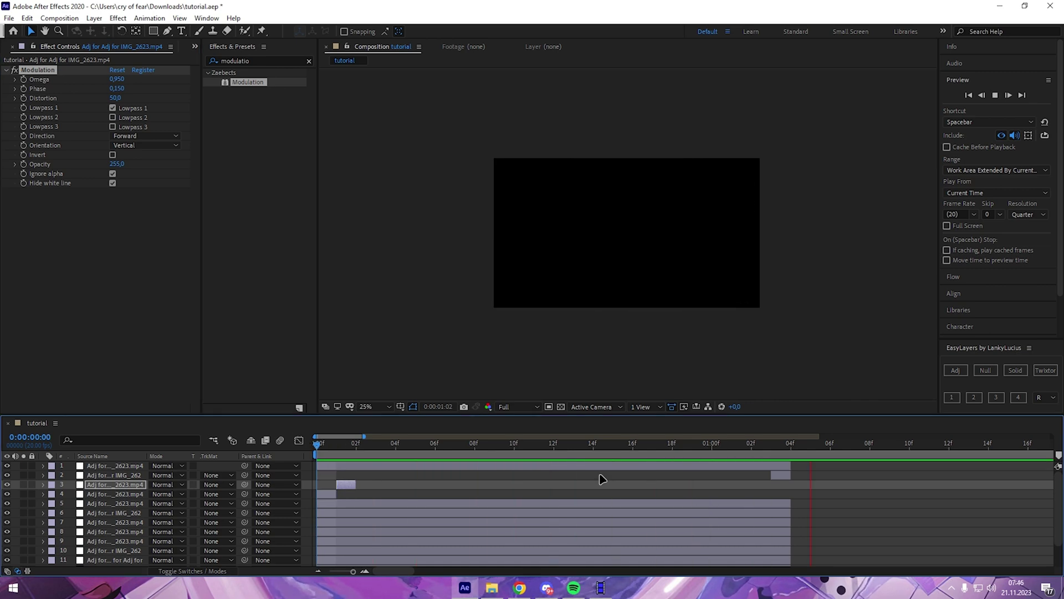
{"action": "left_click", "coordinate": [358, 487]}
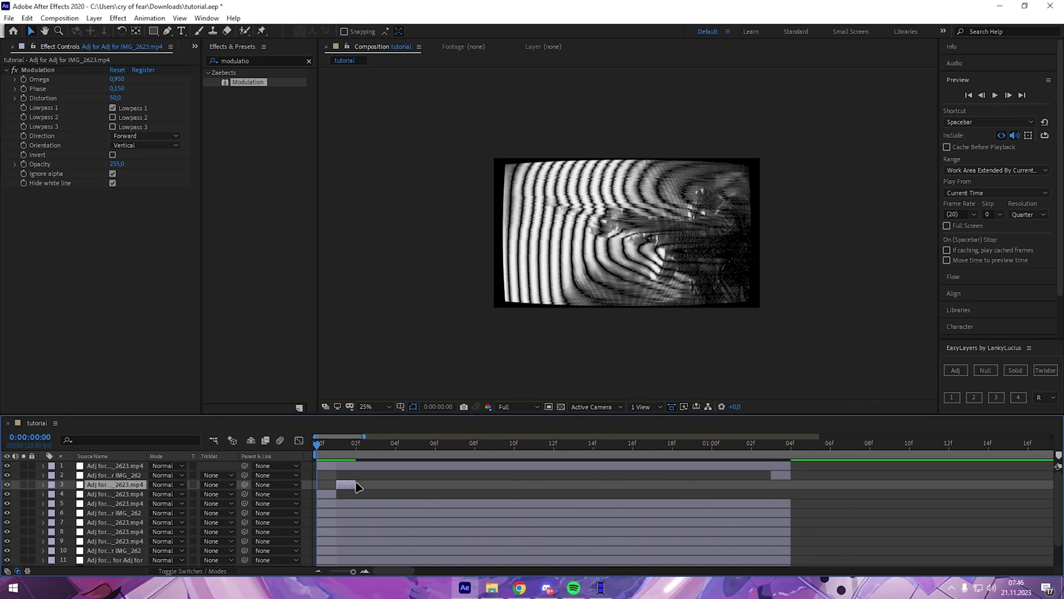
{"action": "key", "text": "space"}
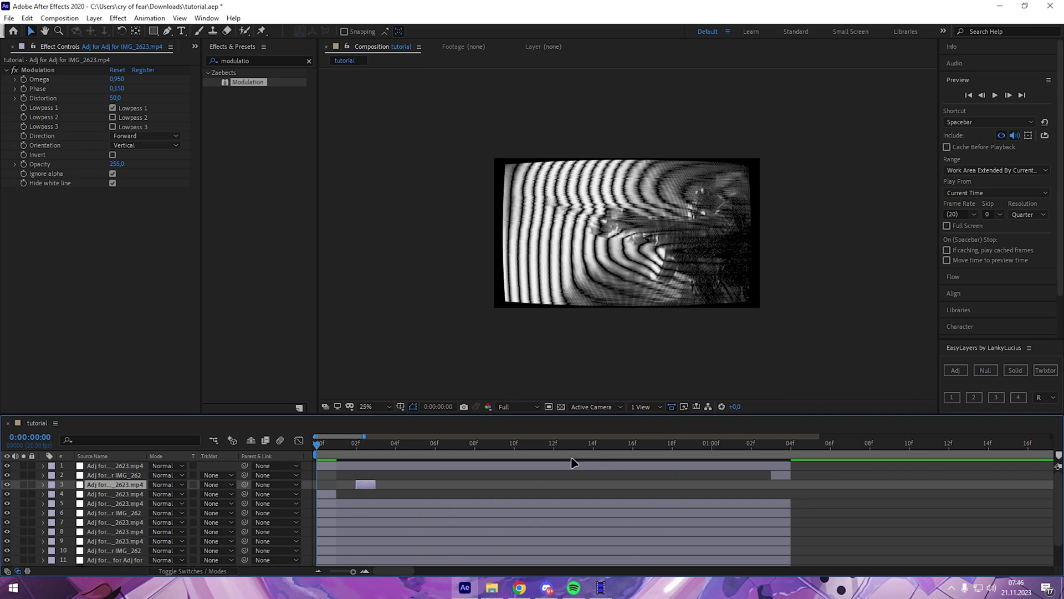
{"action": "key", "text": "ctrl+z"}
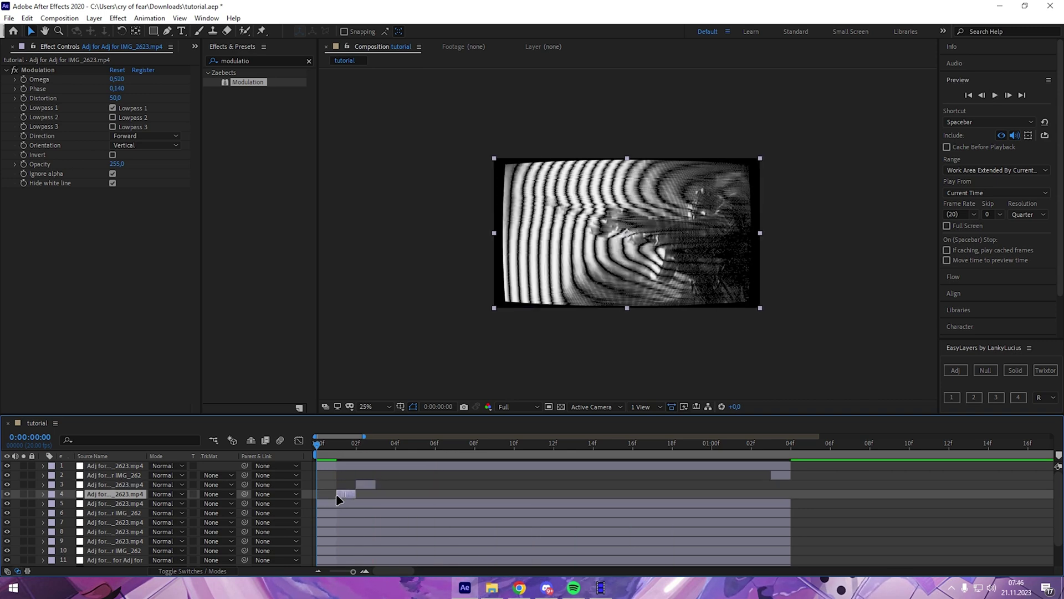
Shift layer 4's glitch flash one frame later, extend the work area, and preview.
{"action": "left_click_drag", "start_coordinate": [336, 493], "coordinate": [355, 494]}
{"action": "key", "text": "ctrl+shift+z"}
{"action": "key", "text": "space"}
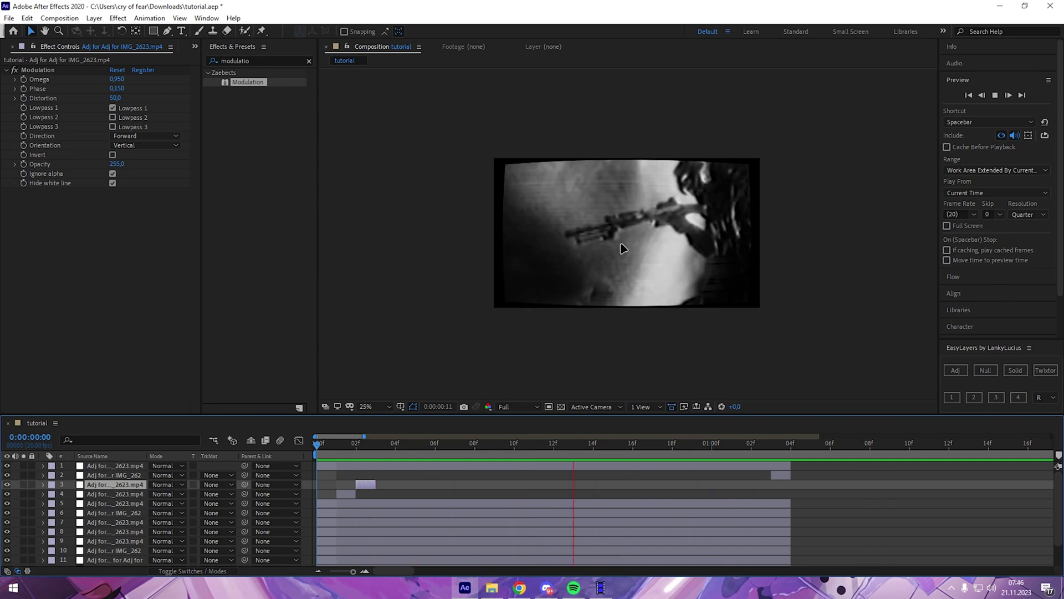
{"action": "left_click", "coordinate": [593, 443]}
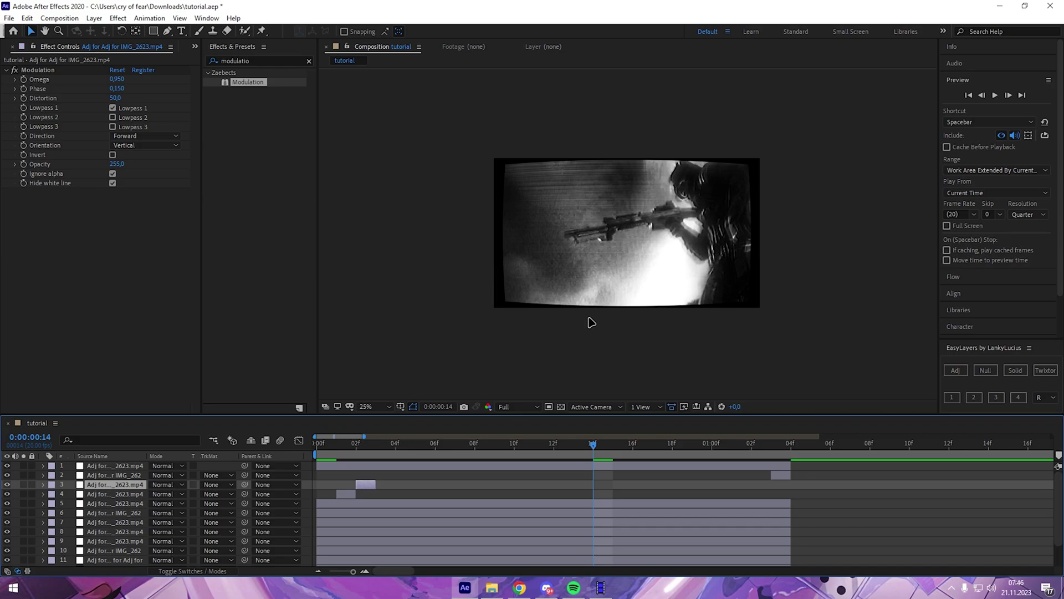
{"action": "key", "text": "alt+z"}
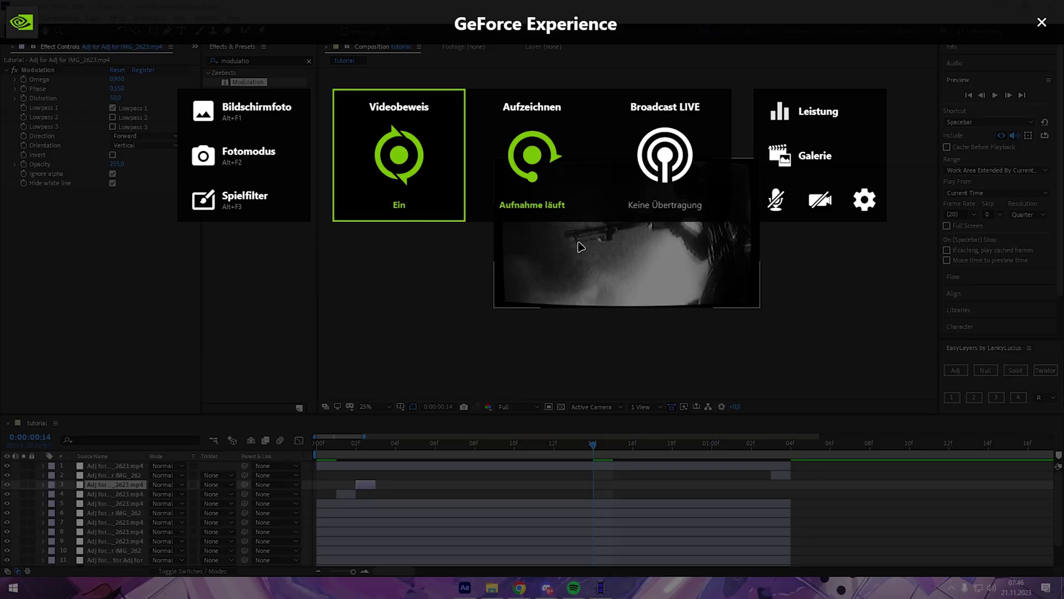
{"action": "key", "text": "alt+z"}
{"action": "left_click_drag", "start_coordinate": [791, 454], "coordinate": [812, 455]}
{"action": "key", "text": "space"}
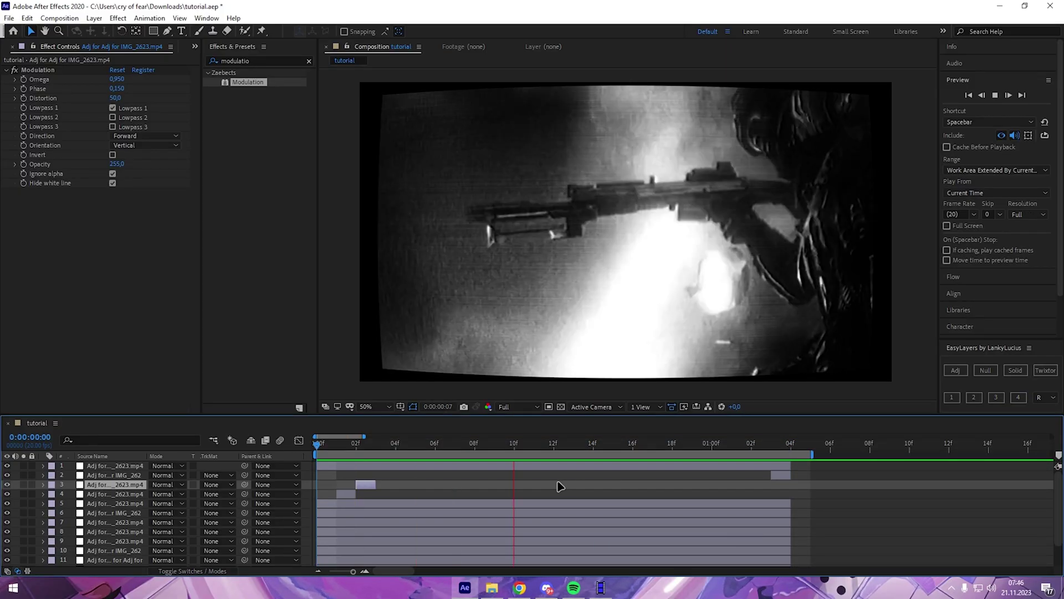